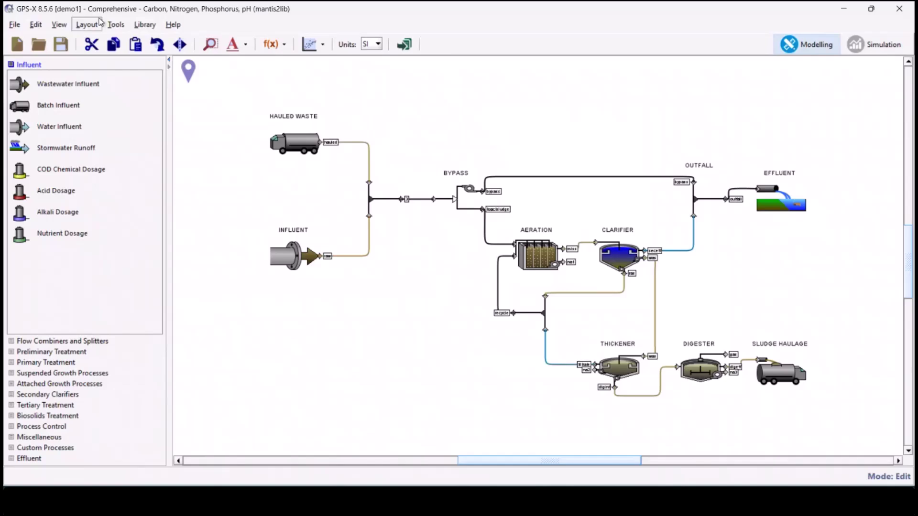
Step: Review the layout and drawing board options in the preferences and leave them without saving
{"action": "left_click", "coordinate": [63, 26]}
{"action": "left_click", "coordinate": [73, 40]}
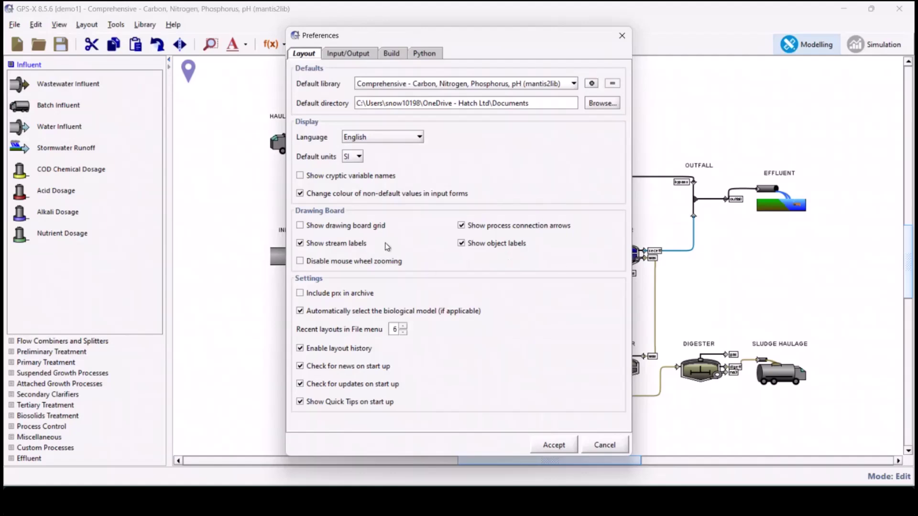
{"action": "left_click", "coordinate": [369, 230]}
{"action": "left_click", "coordinate": [601, 447]}
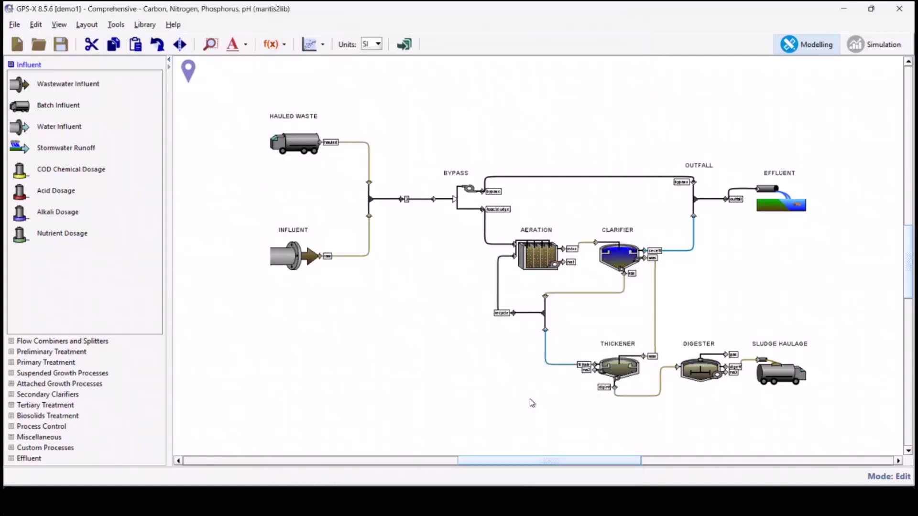
Step: Show the grid on the drawing board and hide it again
{"action": "left_click", "coordinate": [61, 24]}
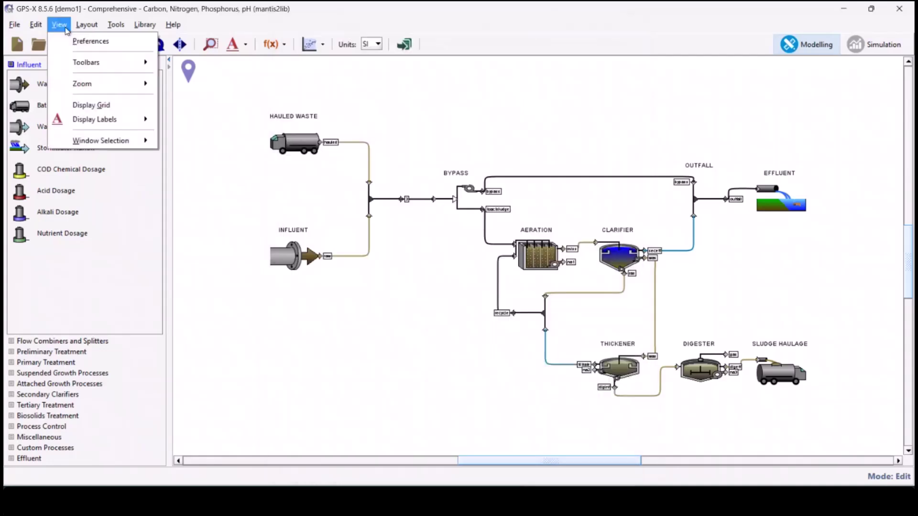
{"action": "left_click", "coordinate": [86, 109]}
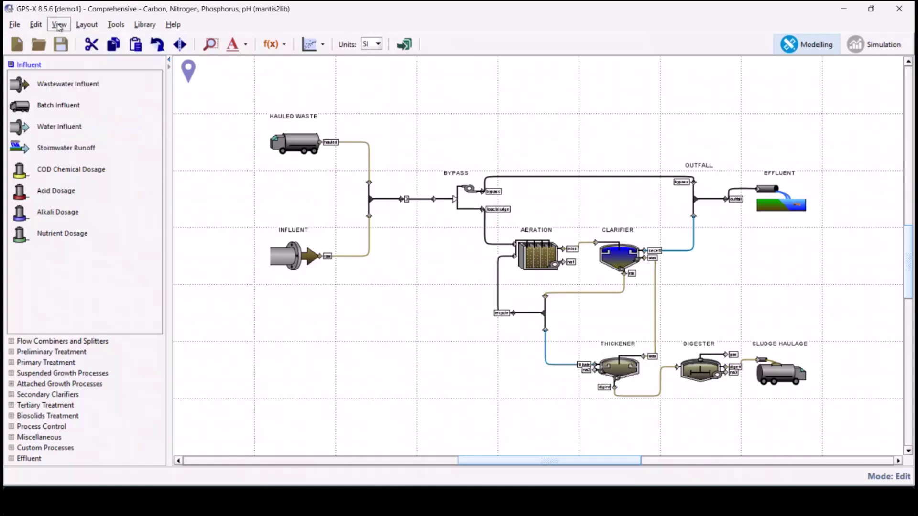
{"action": "left_click", "coordinate": [60, 24]}
{"action": "left_click", "coordinate": [86, 109]}
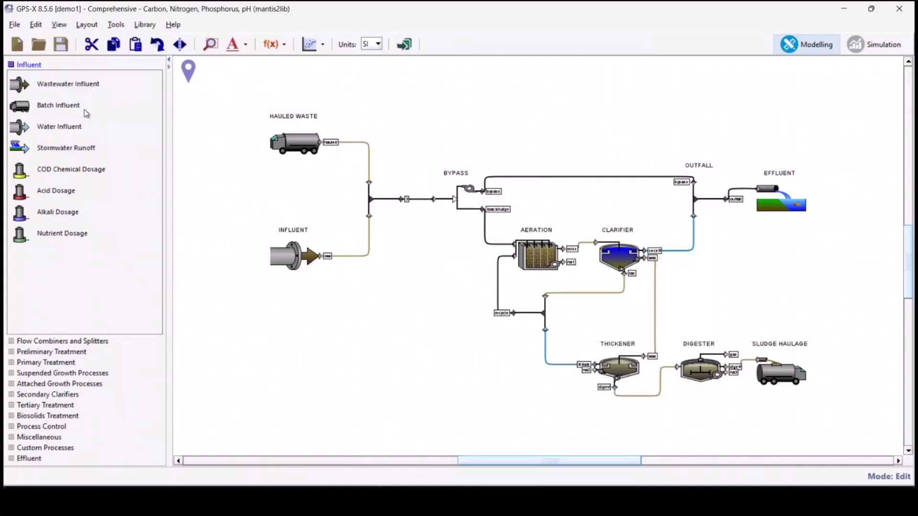
Step: Hide the object labels on the drawing board and display them again
{"action": "left_click", "coordinate": [59, 25]}
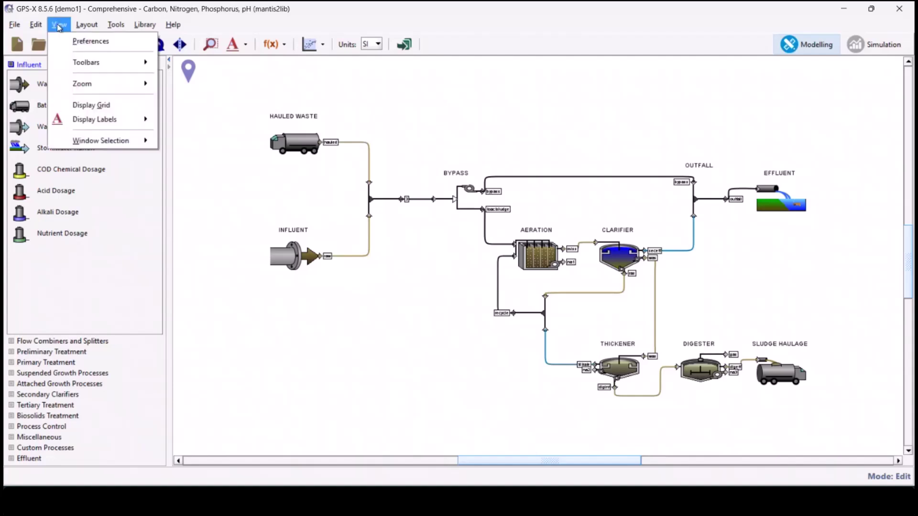
{"action": "mouse_move", "coordinate": [91, 125]}
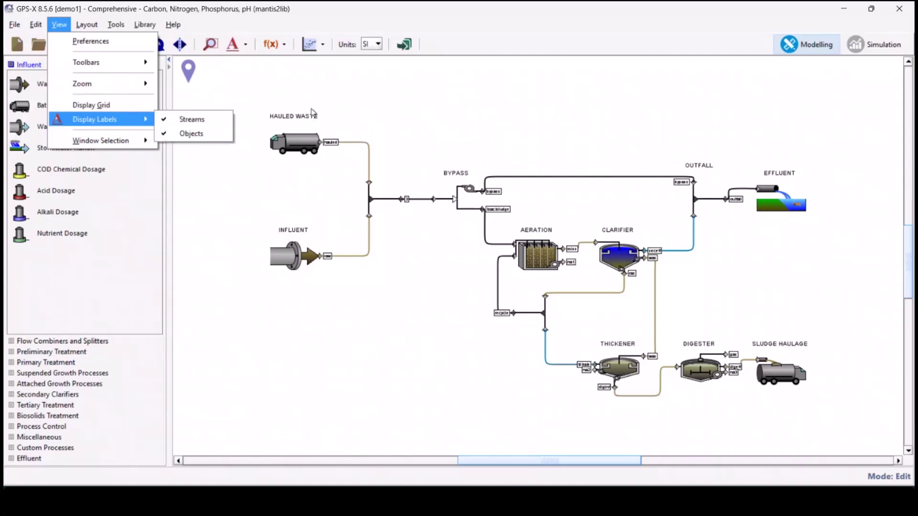
{"action": "left_click", "coordinate": [203, 133]}
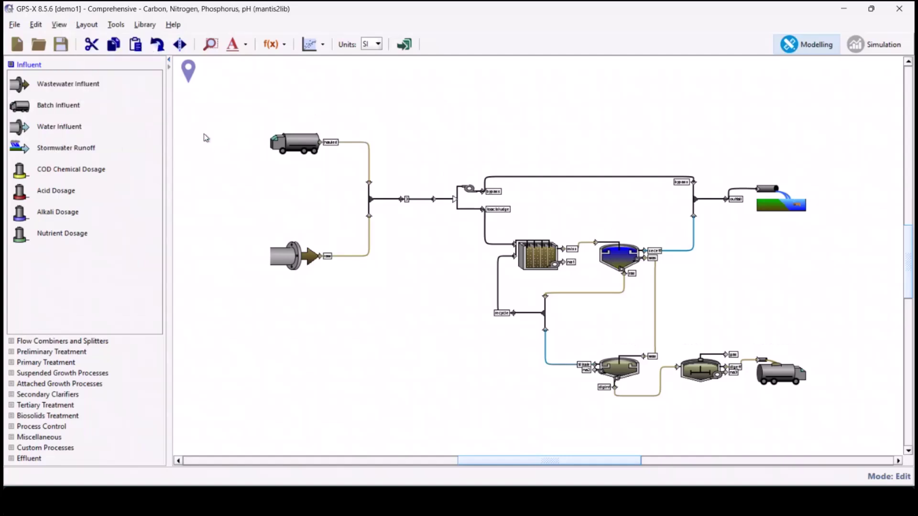
{"action": "left_click", "coordinate": [58, 25]}
{"action": "mouse_move", "coordinate": [173, 24]}
{"action": "key", "text": "Escape"}
{"action": "left_click", "coordinate": [245, 46]}
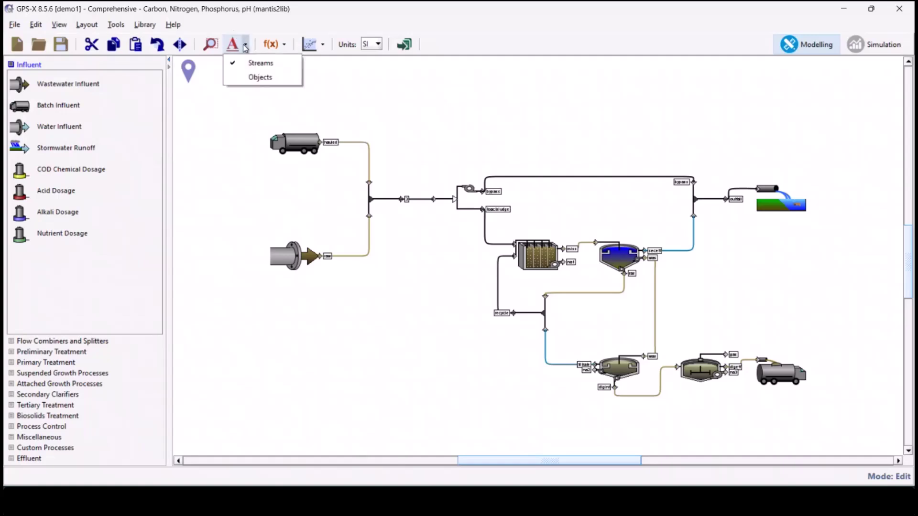
{"action": "left_click", "coordinate": [259, 77]}
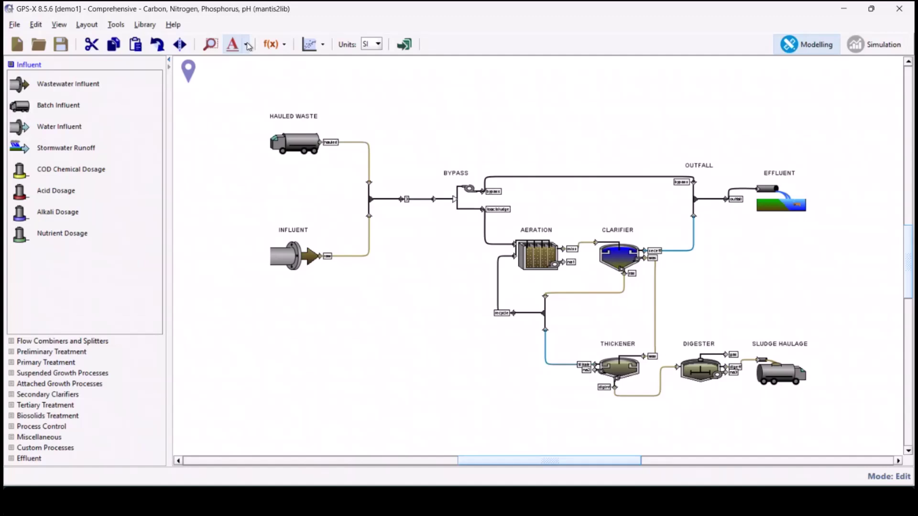
Step: Use Find to highlight the process that has the stream label diginf
{"action": "key", "text": "ctrl+f"}
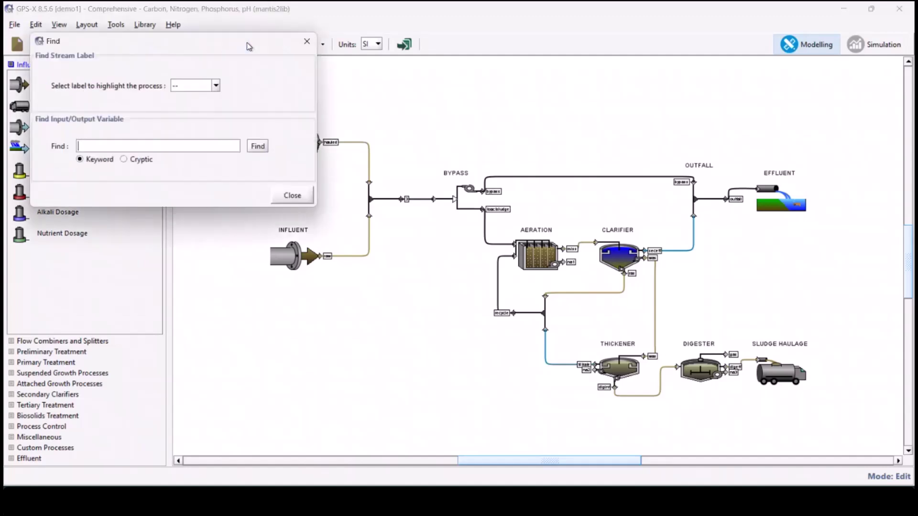
{"action": "left_click_drag", "start_coordinate": [247, 42], "coordinate": [327, 84]}
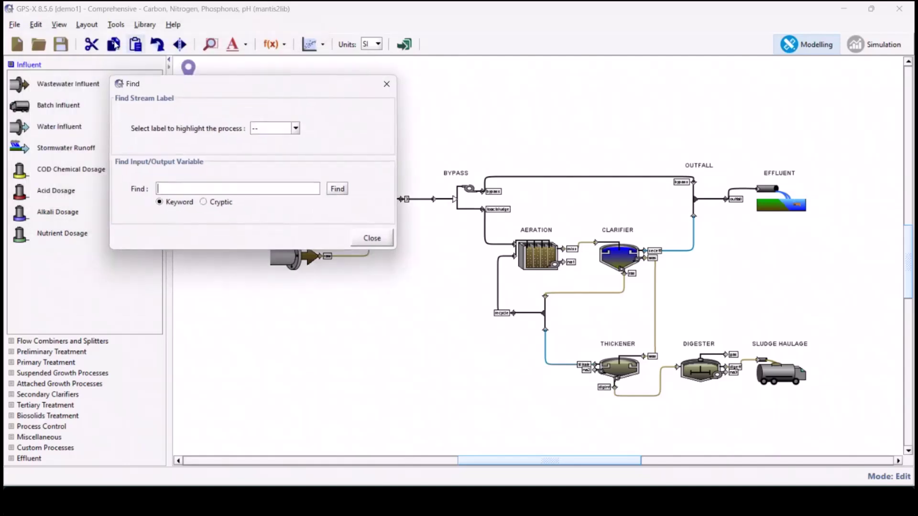
{"action": "left_click", "coordinate": [38, 27]}
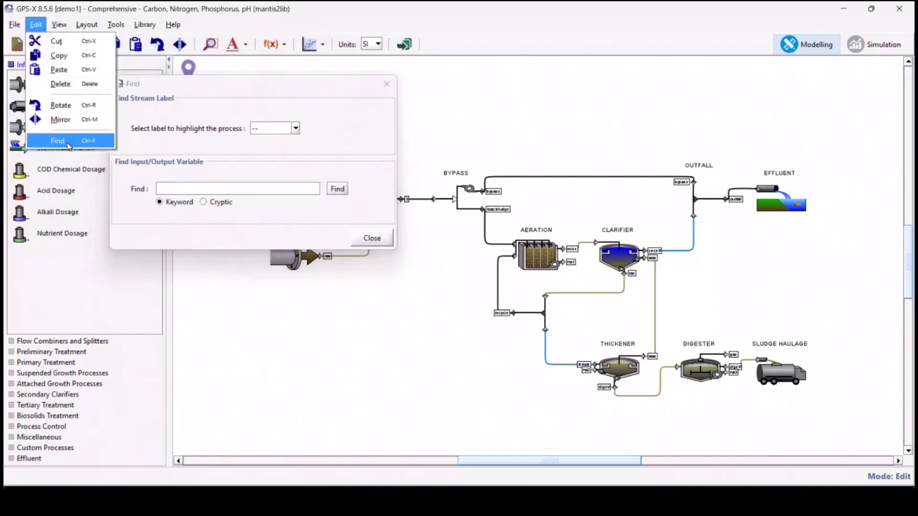
{"action": "left_click", "coordinate": [306, 88]}
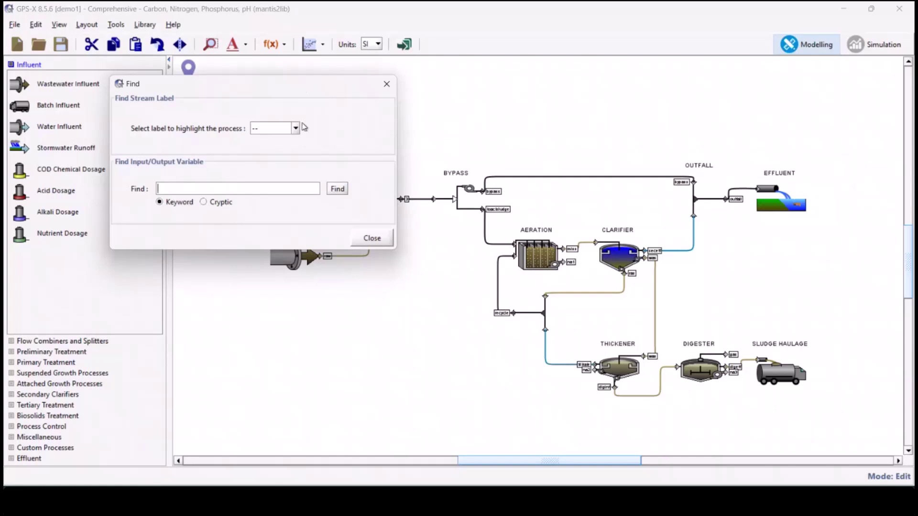
{"action": "left_click_drag", "start_coordinate": [303, 86], "coordinate": [210, 41]}
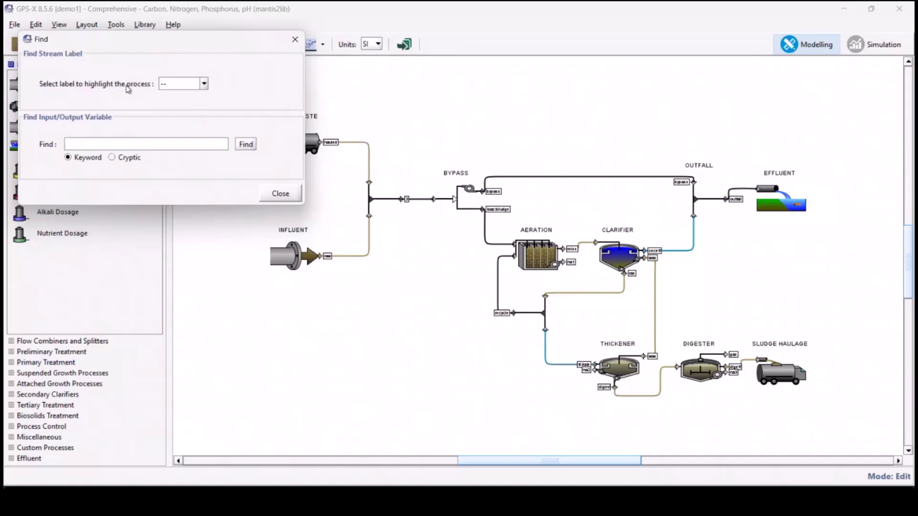
{"action": "left_click", "coordinate": [182, 83]}
{"action": "left_click", "coordinate": [204, 86]}
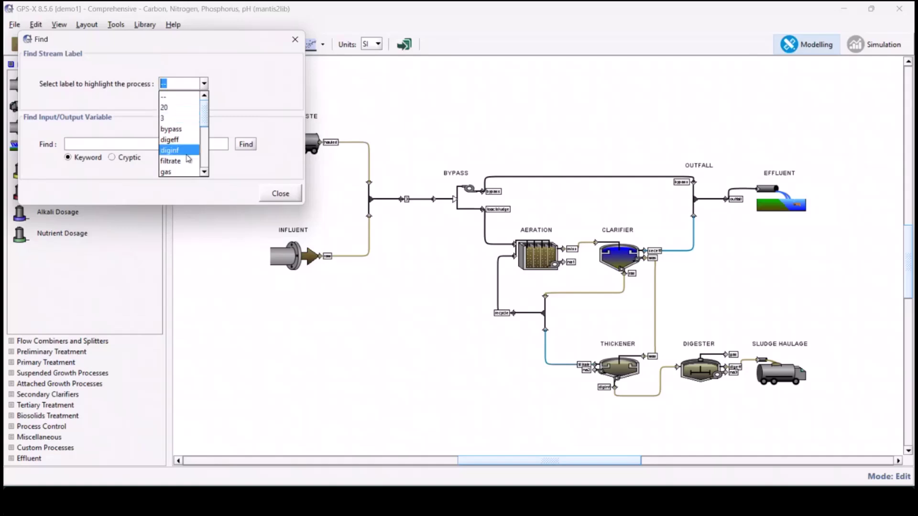
{"action": "left_click", "coordinate": [186, 152]}
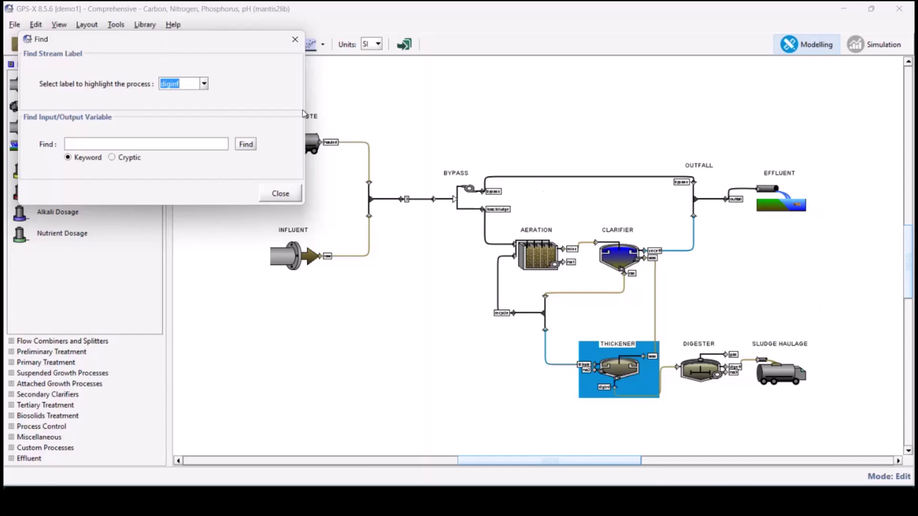
Step: Highlight the process with the stream label na1 and look at the input parameter options available for it
{"action": "left_click", "coordinate": [204, 84]}
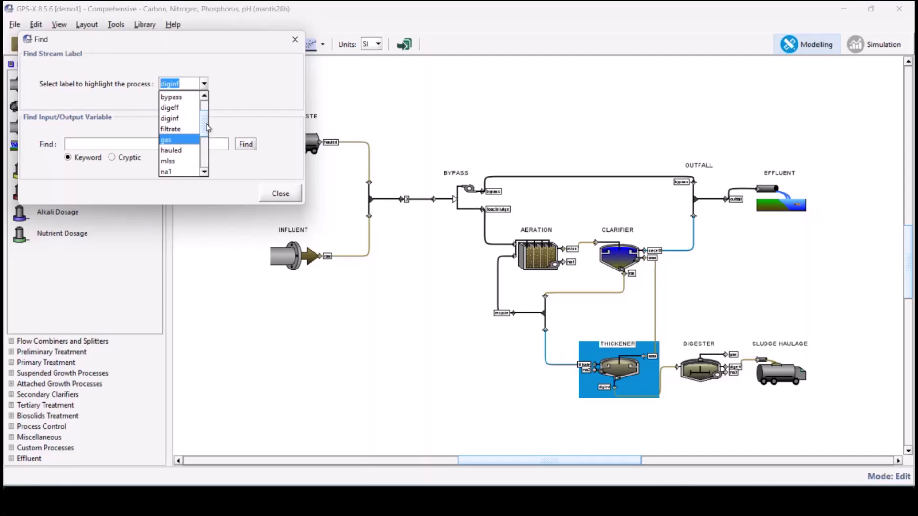
{"action": "left_click_drag", "start_coordinate": [207, 127], "coordinate": [205, 136]}
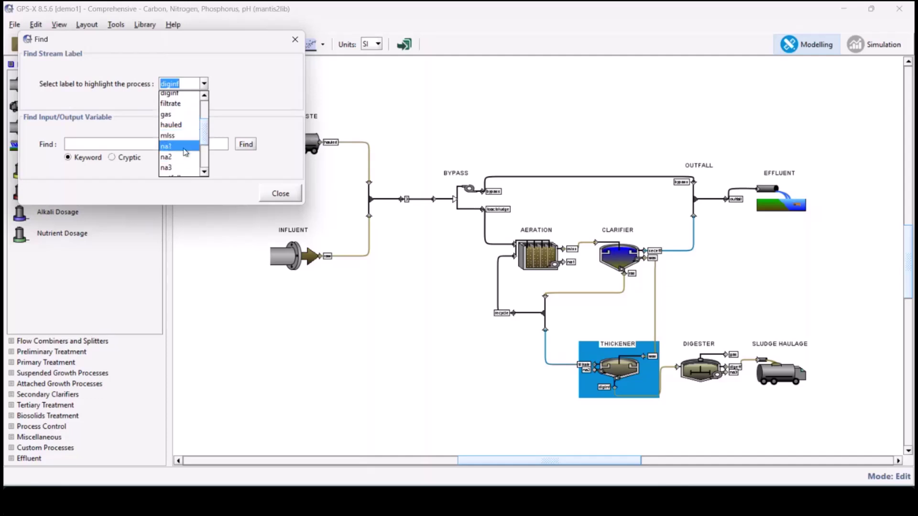
{"action": "left_click", "coordinate": [184, 147]}
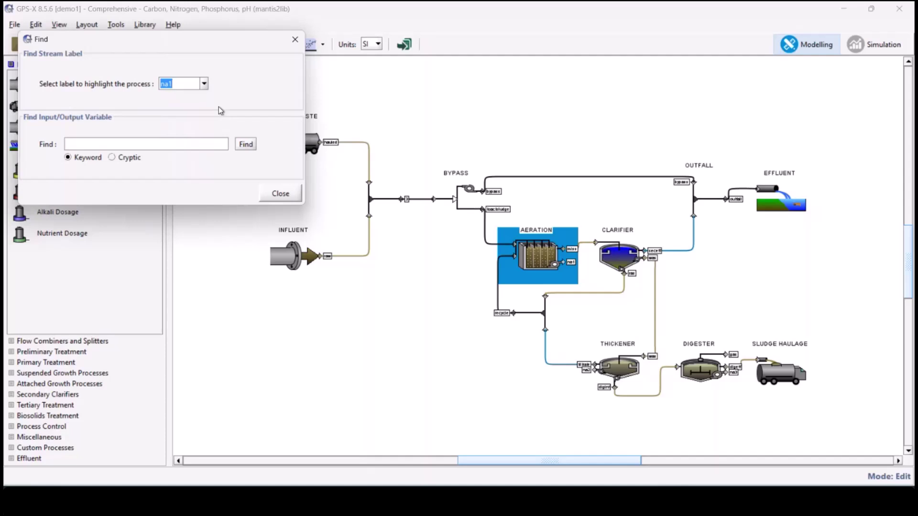
{"action": "left_click", "coordinate": [214, 146]}
{"action": "right_click", "coordinate": [526, 260]}
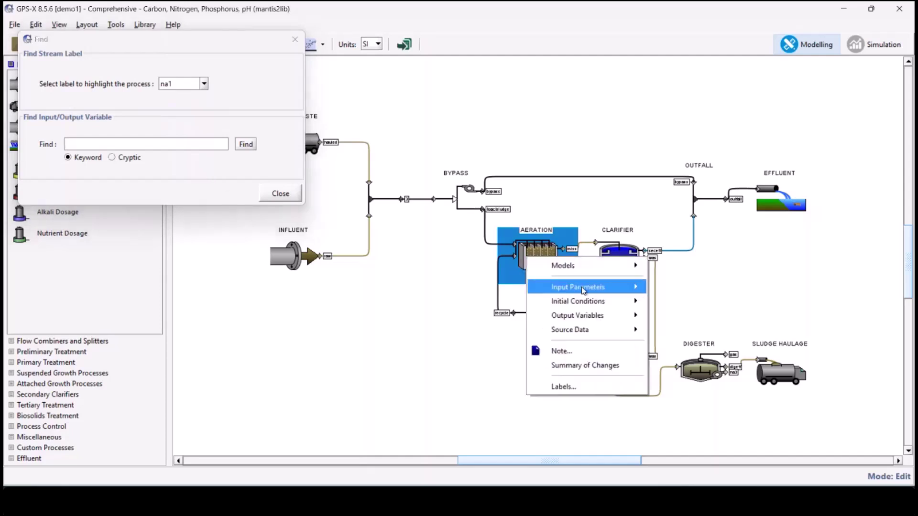
{"action": "mouse_move", "coordinate": [592, 287]}
{"action": "left_click", "coordinate": [643, 137]}
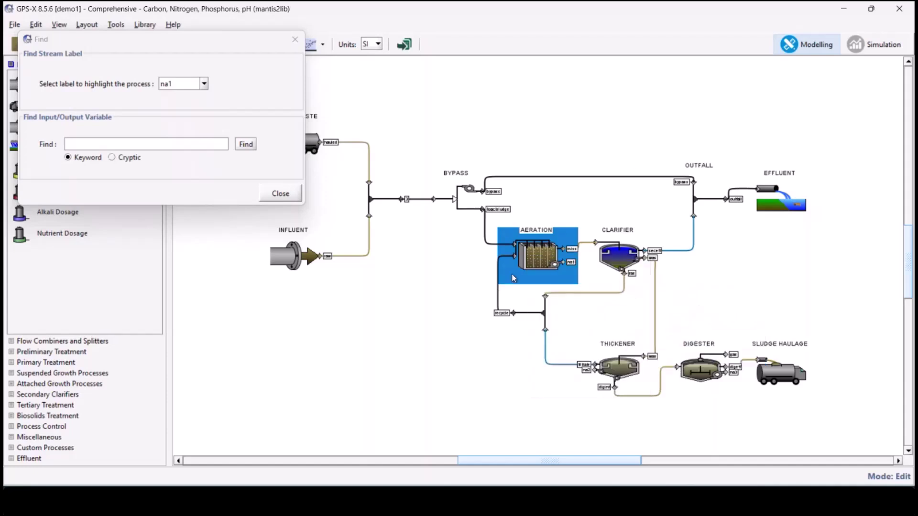
Step: Clear the stream label highlight, search the input and output variables for the keyword alpha, and look through the results
{"action": "left_click", "coordinate": [204, 83]}
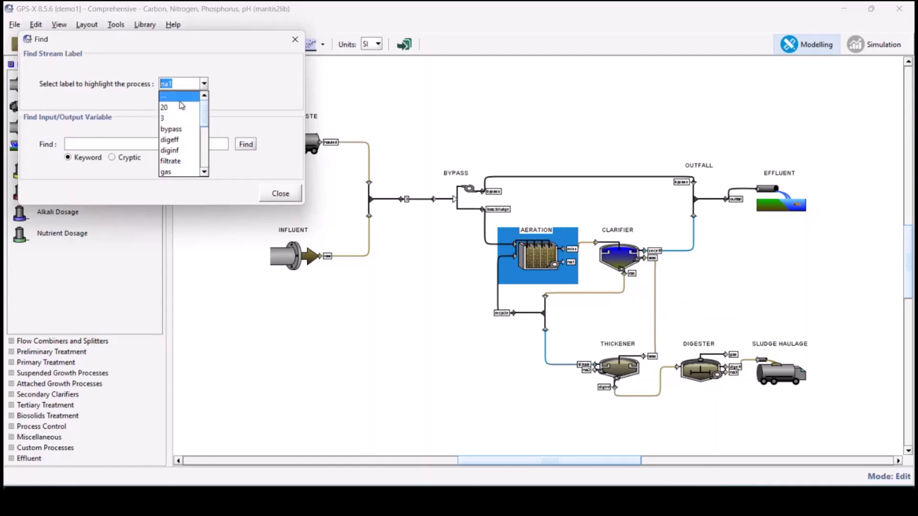
{"action": "left_click", "coordinate": [181, 105]}
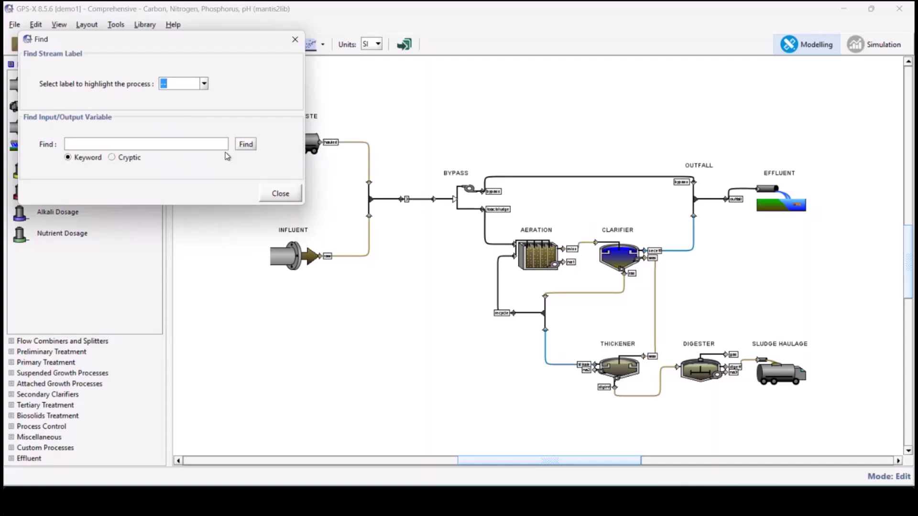
{"action": "left_click", "coordinate": [171, 145]}
{"action": "type", "text": "alpha"}
{"action": "left_click", "coordinate": [246, 145]}
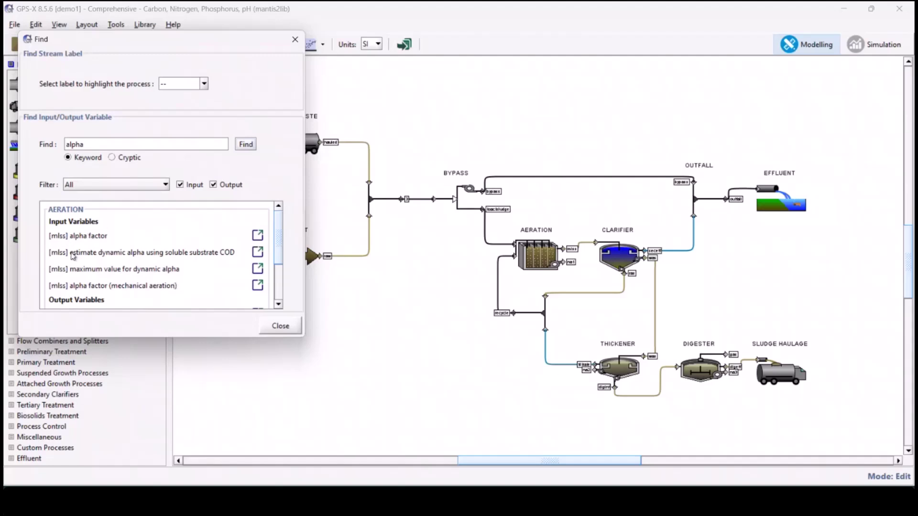
{"action": "scroll", "coordinate": [91, 275], "scroll_direction": "down", "scroll_amount": 1}
{"action": "scroll", "coordinate": [92, 279], "scroll_direction": "up", "scroll_amount": 1}
{"action": "mouse_move", "coordinate": [530, 265]}
Step: Open the input form holding the aeration tank's alpha factor from the search results, and close all forms without changes
{"action": "left_click", "coordinate": [262, 237]}
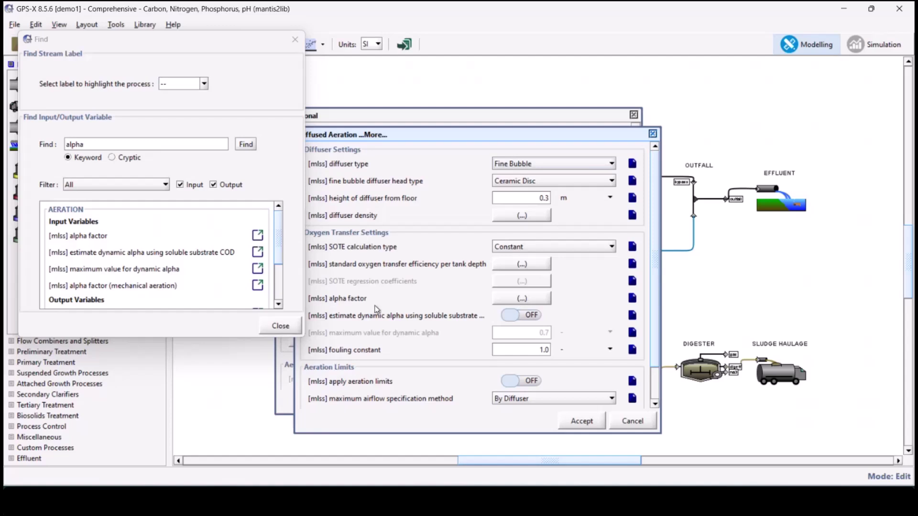
{"action": "left_click", "coordinate": [295, 331]}
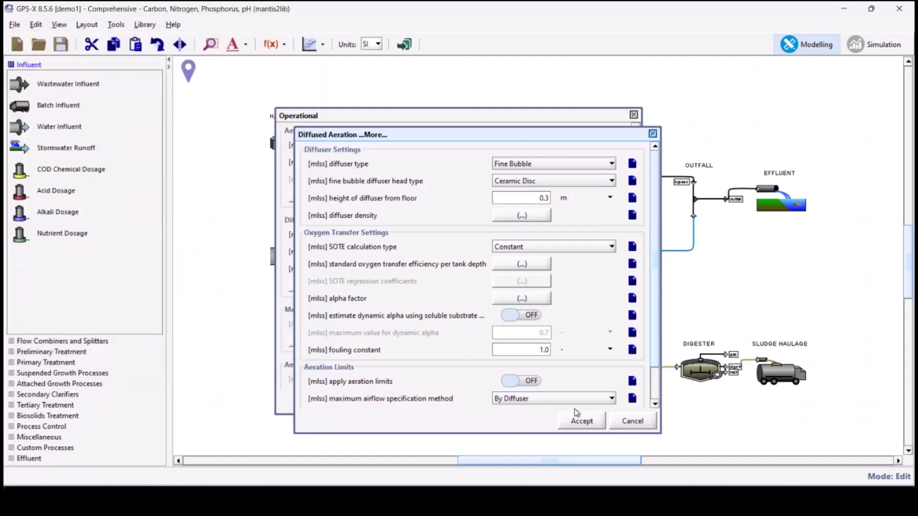
{"action": "left_click", "coordinate": [635, 422]}
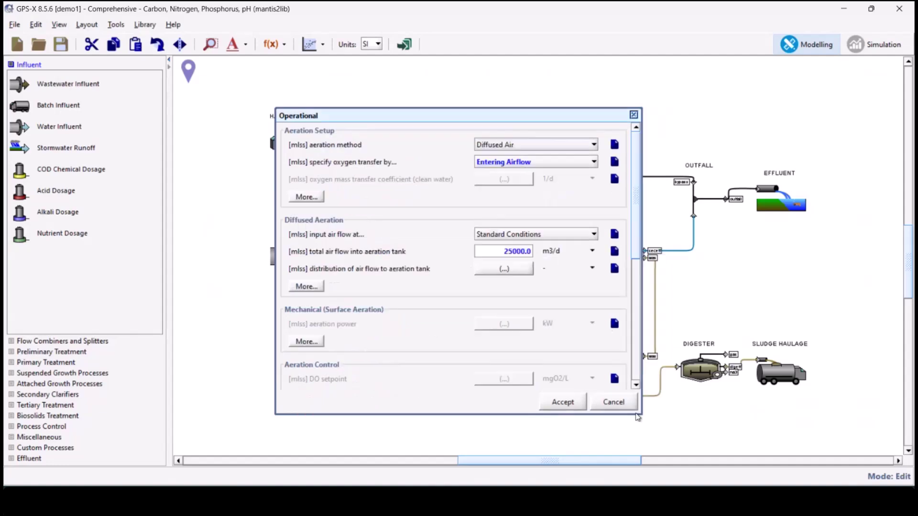
{"action": "left_click", "coordinate": [613, 402]}
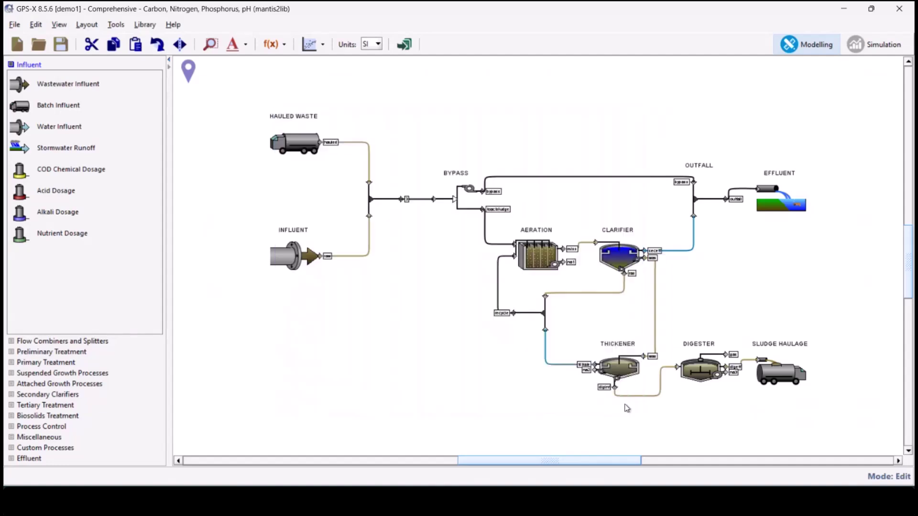
Step: Open the clarifier's summary of changes from the default and read through its full parameter list
{"action": "mouse_move", "coordinate": [562, 307]}
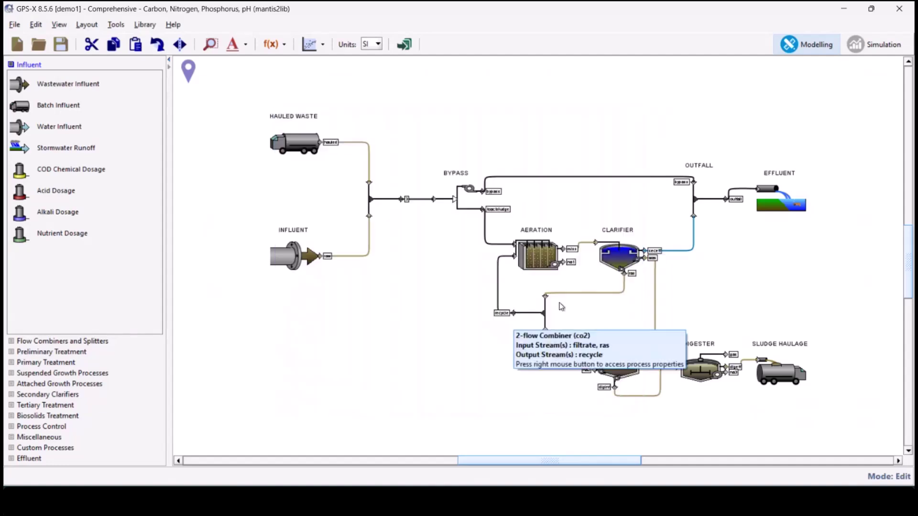
{"action": "right_click", "coordinate": [619, 258]}
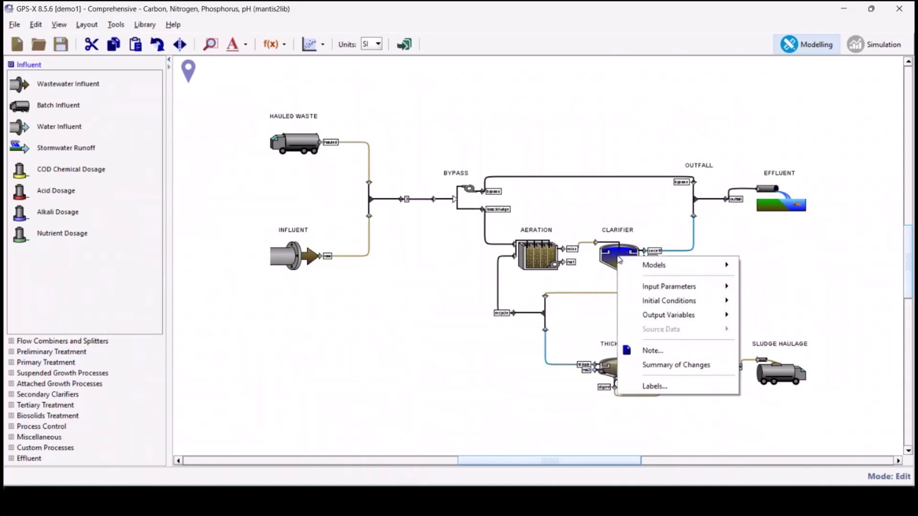
{"action": "left_click", "coordinate": [708, 371]}
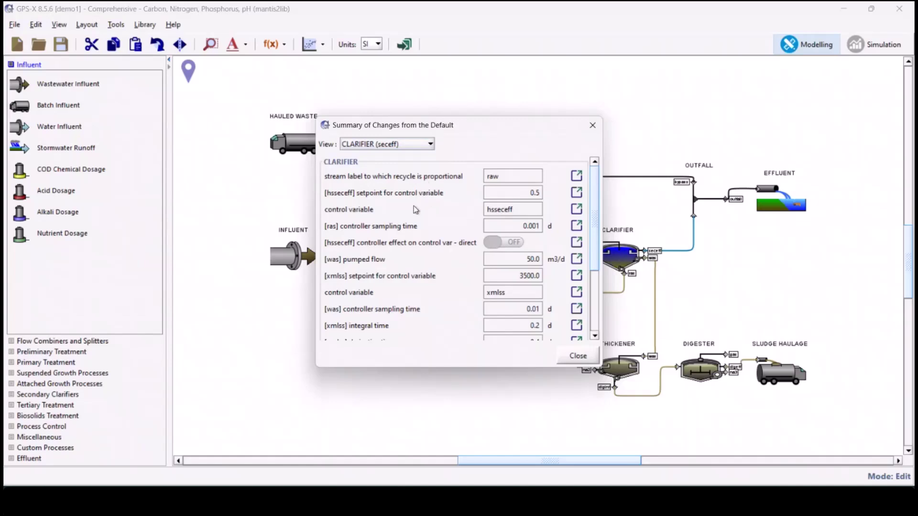
{"action": "scroll", "coordinate": [404, 263], "scroll_direction": "down", "scroll_amount": 1}
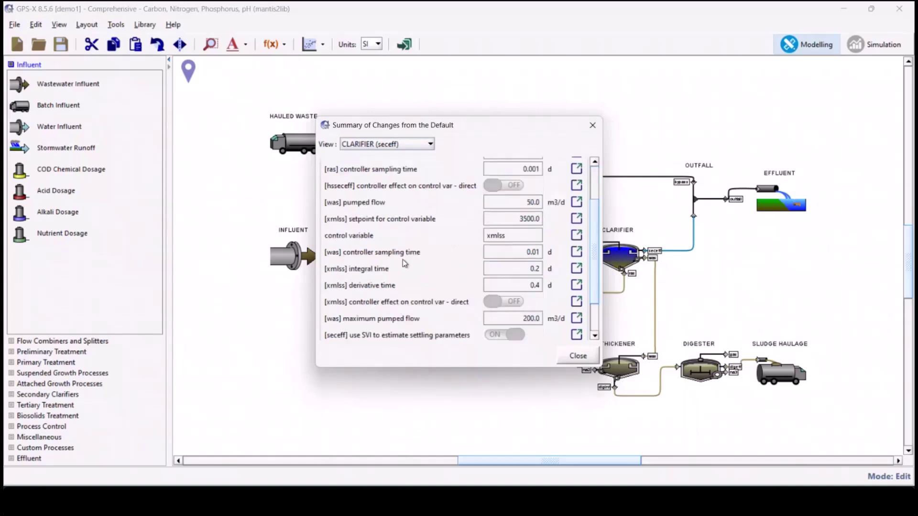
{"action": "scroll", "coordinate": [471, 253], "scroll_direction": "down", "scroll_amount": 1}
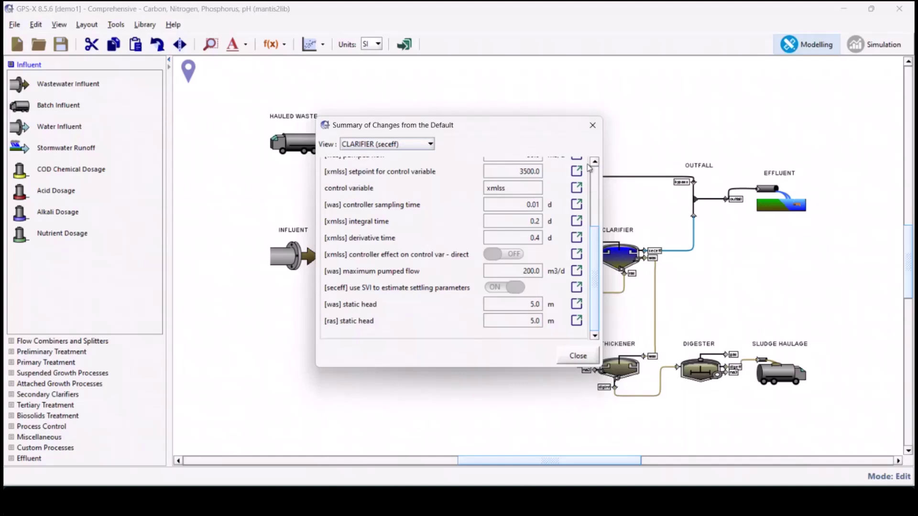
{"action": "scroll", "coordinate": [452, 286], "scroll_direction": "up", "scroll_amount": 2}
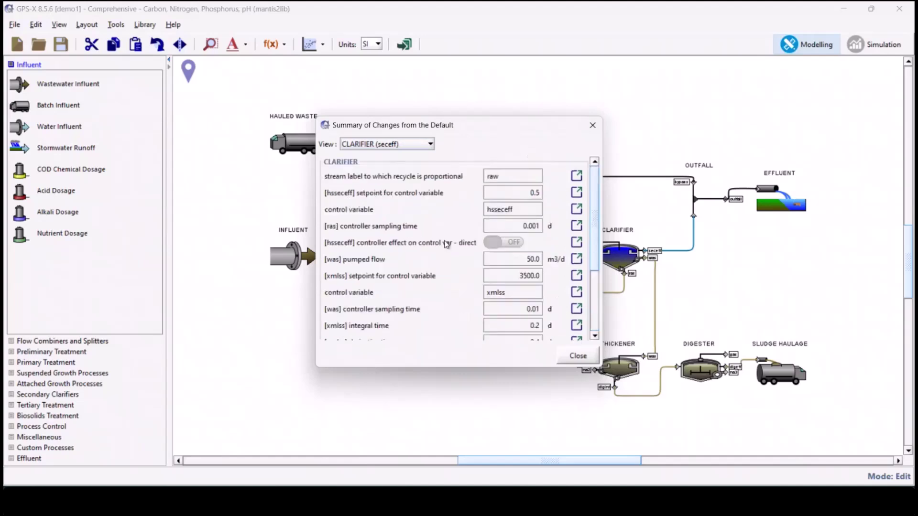
Step: View the aeration tank's summary of changes from the default, and close the summary
{"action": "left_click", "coordinate": [417, 147]}
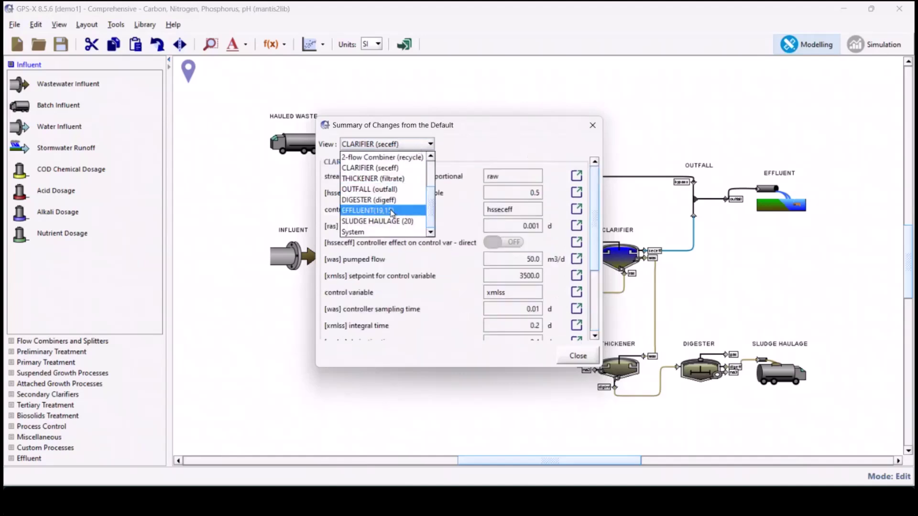
{"action": "scroll", "coordinate": [390, 210], "scroll_direction": "up", "scroll_amount": 1}
{"action": "left_click", "coordinate": [383, 179]}
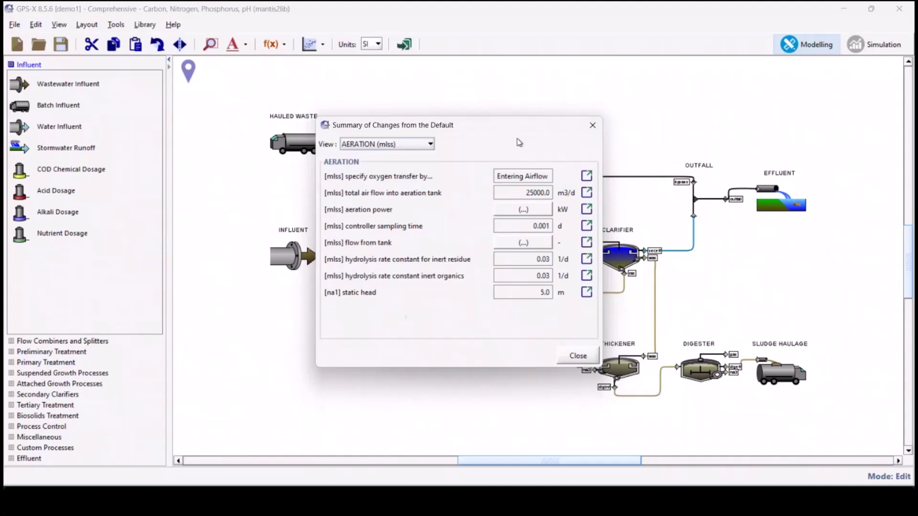
{"action": "left_click", "coordinate": [577, 356]}
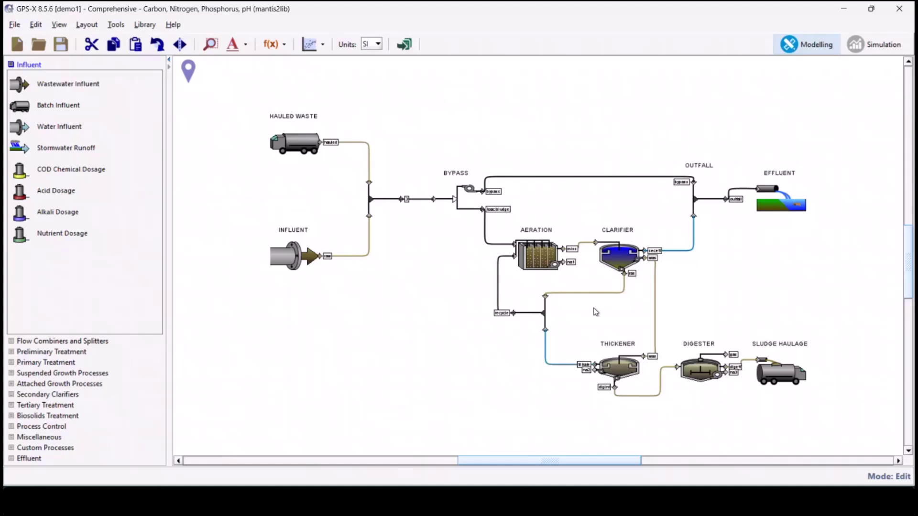
Step: Examine the aeration tank's operational input parameters and the cryptic name options for total air flow, and close the form without changes
{"action": "right_click", "coordinate": [537, 254]}
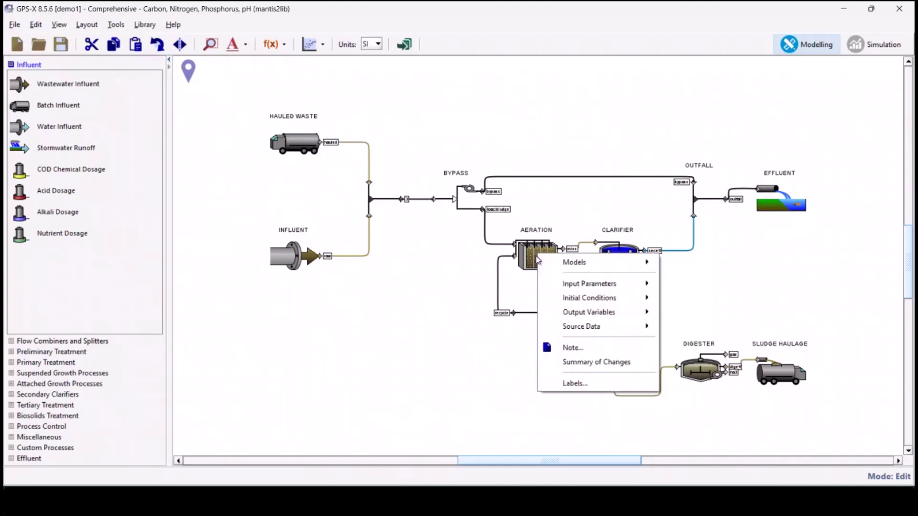
{"action": "mouse_move", "coordinate": [602, 283]}
{"action": "left_click", "coordinate": [695, 295]}
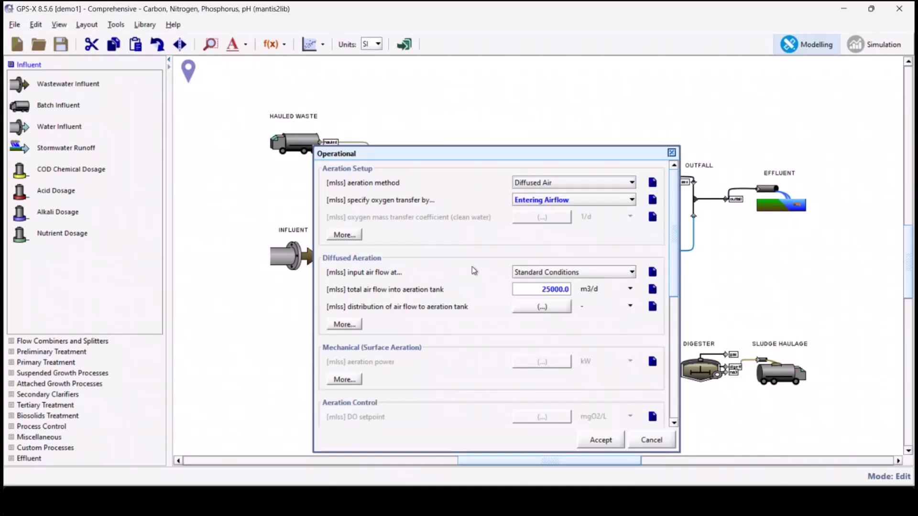
{"action": "left_click_drag", "start_coordinate": [483, 152], "coordinate": [487, 93]}
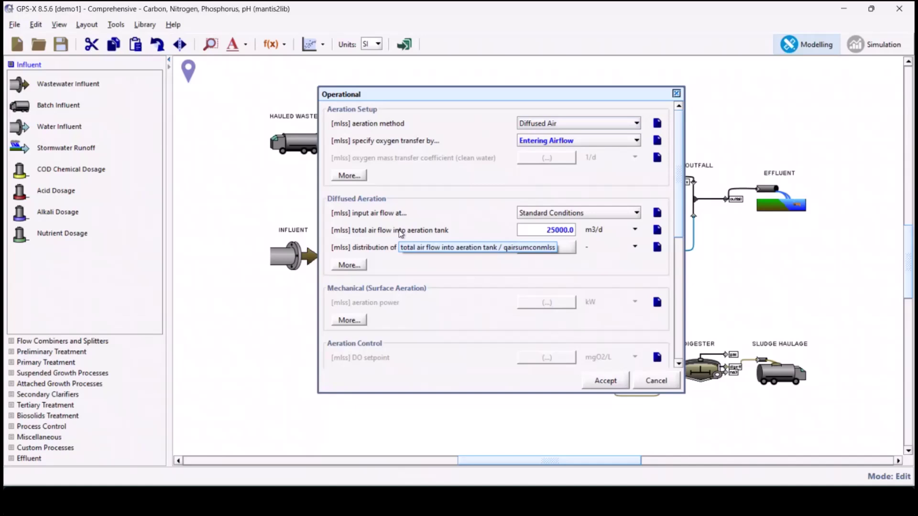
{"action": "right_click", "coordinate": [401, 234]}
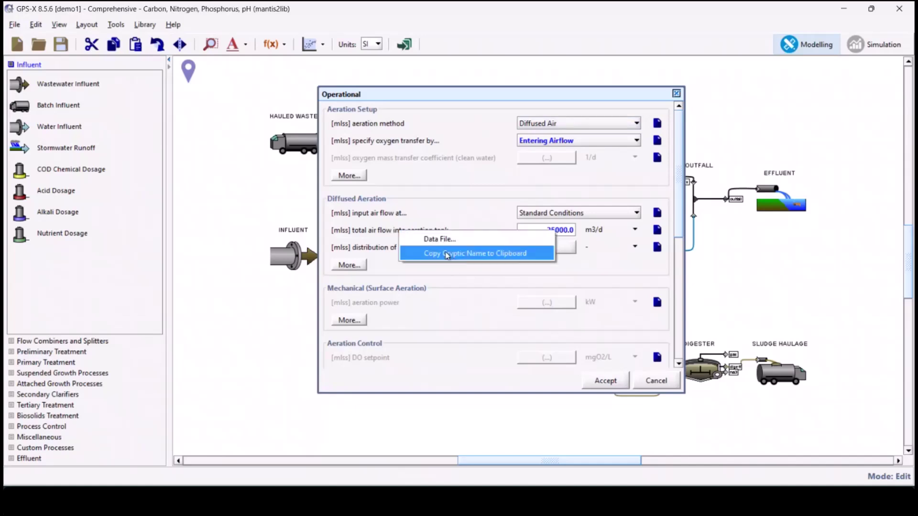
{"action": "left_click", "coordinate": [463, 293]}
{"action": "scroll", "coordinate": [463, 293], "scroll_direction": "down", "scroll_amount": 1}
{"action": "scroll", "coordinate": [463, 297], "scroll_direction": "down", "scroll_amount": 2}
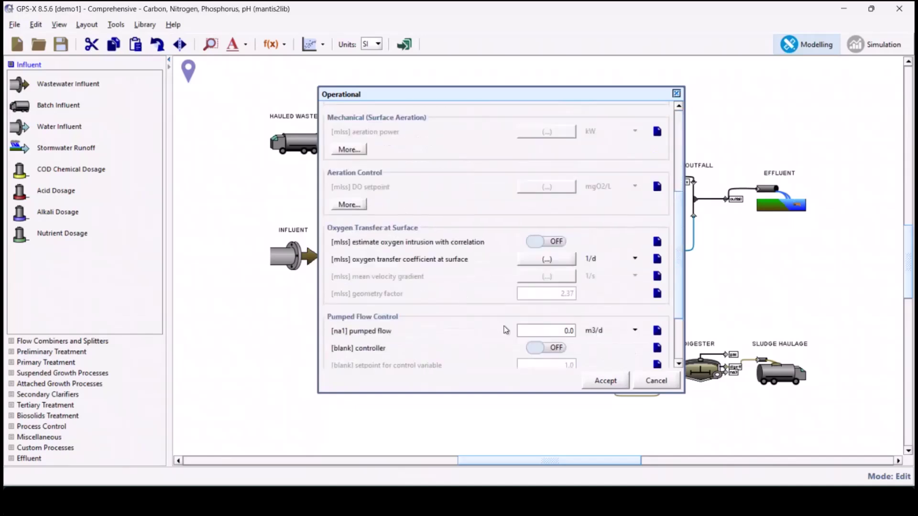
{"action": "left_click", "coordinate": [672, 387]}
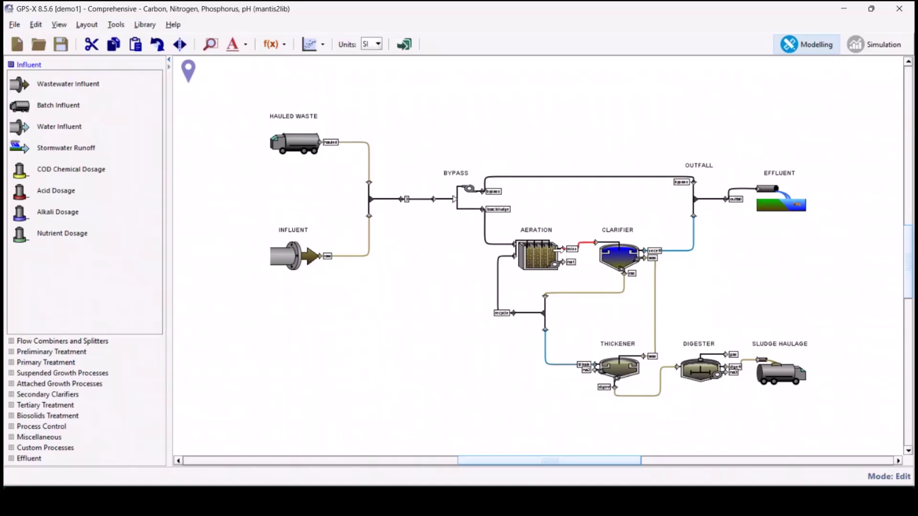
Step: Copy the cryptic name of mixed liquor suspended solids from the mlss stream's concentration output variables, and accept the form
{"action": "right_click", "coordinate": [566, 250]}
{"action": "mouse_move", "coordinate": [689, 315]}
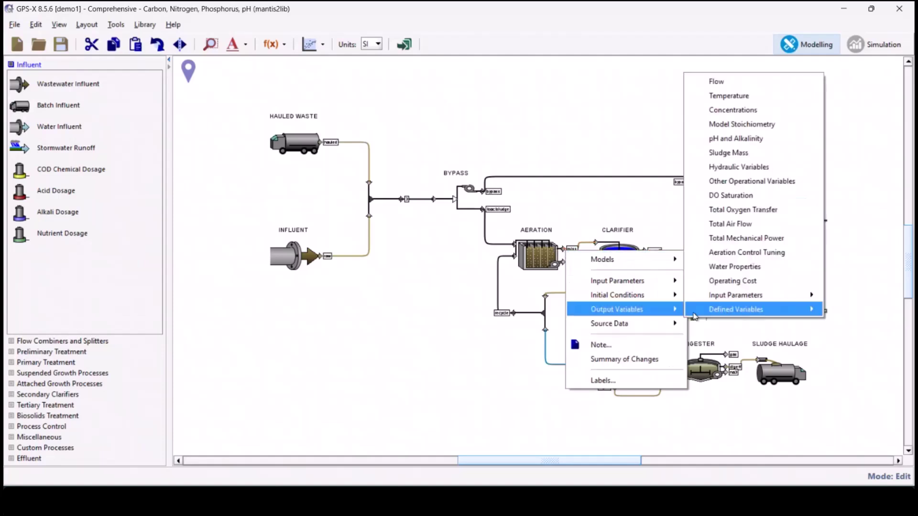
{"action": "left_click", "coordinate": [731, 111]}
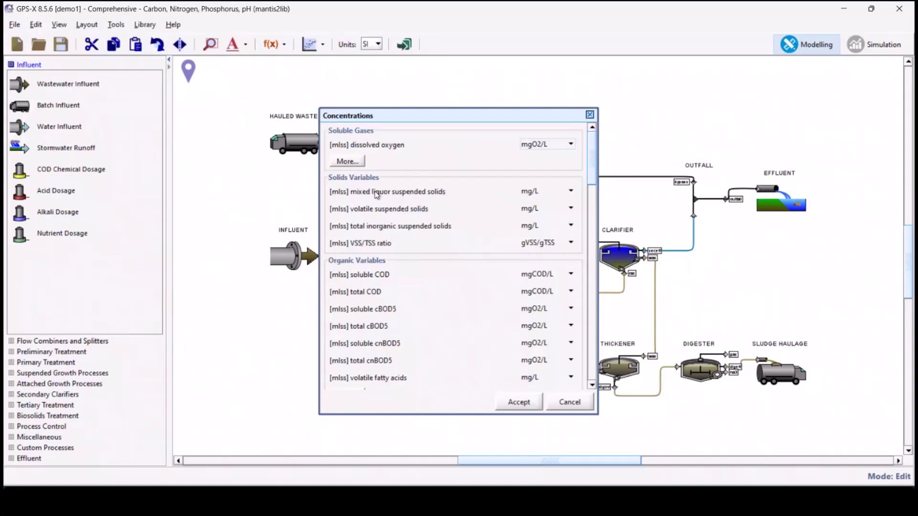
{"action": "right_click", "coordinate": [377, 193]}
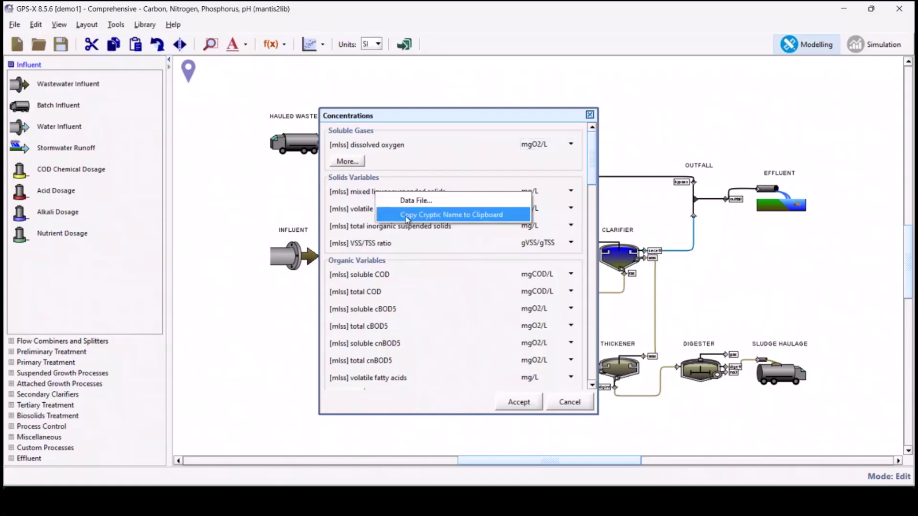
{"action": "left_click", "coordinate": [405, 216]}
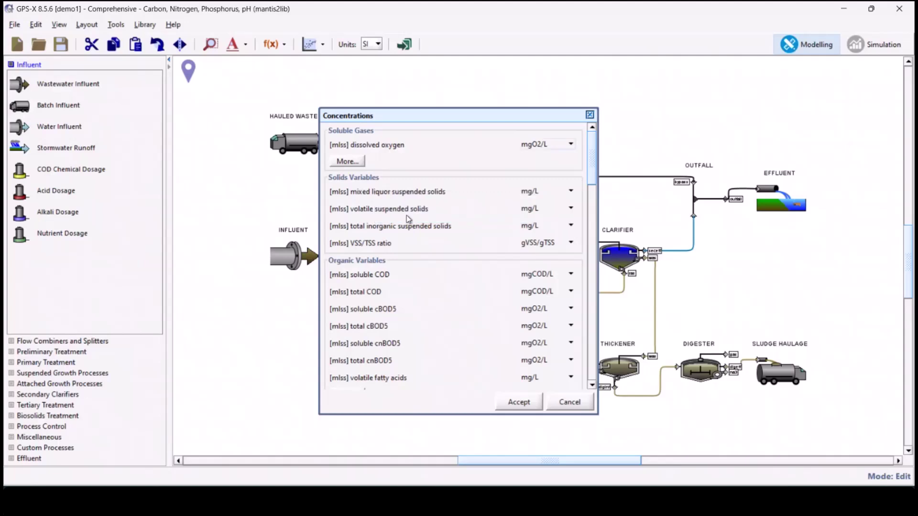
{"action": "left_click", "coordinate": [530, 403]}
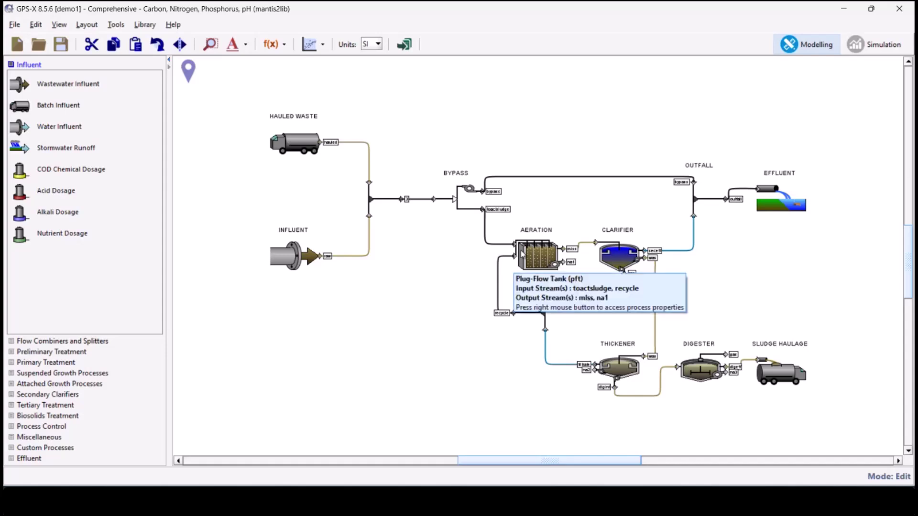
Step: Turn on the pumped flow controller in the aeration tank's operational input parameters
{"action": "right_click", "coordinate": [542, 250]}
{"action": "mouse_move", "coordinate": [622, 279]}
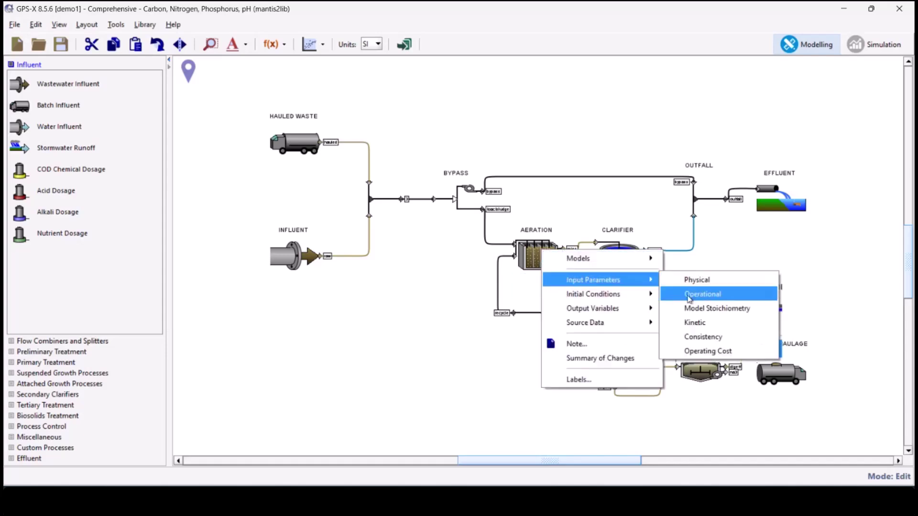
{"action": "left_click", "coordinate": [689, 299]}
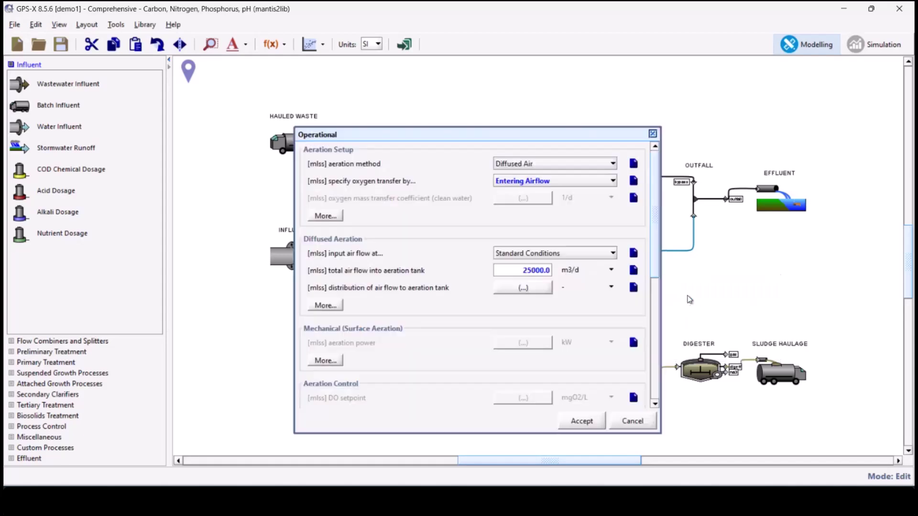
{"action": "scroll", "coordinate": [438, 340], "scroll_direction": "down", "scroll_amount": 3}
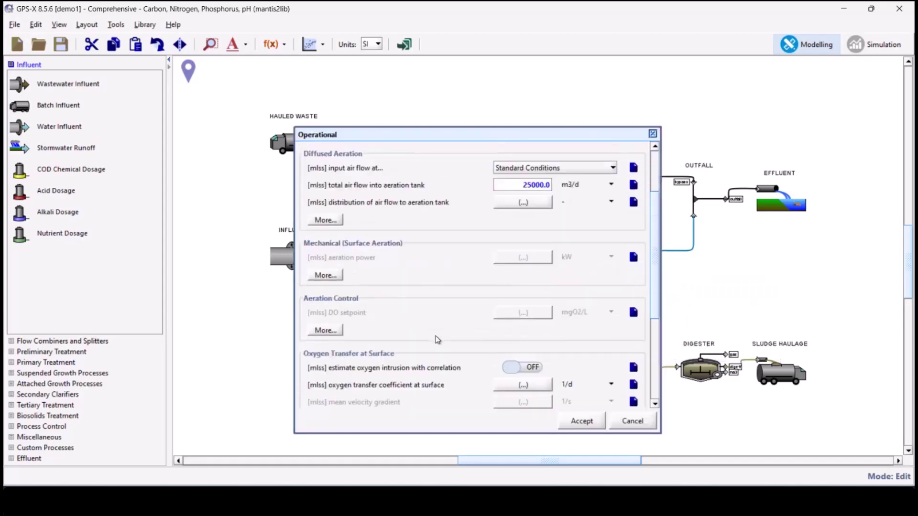
{"action": "scroll", "coordinate": [438, 340], "scroll_direction": "down", "scroll_amount": 3}
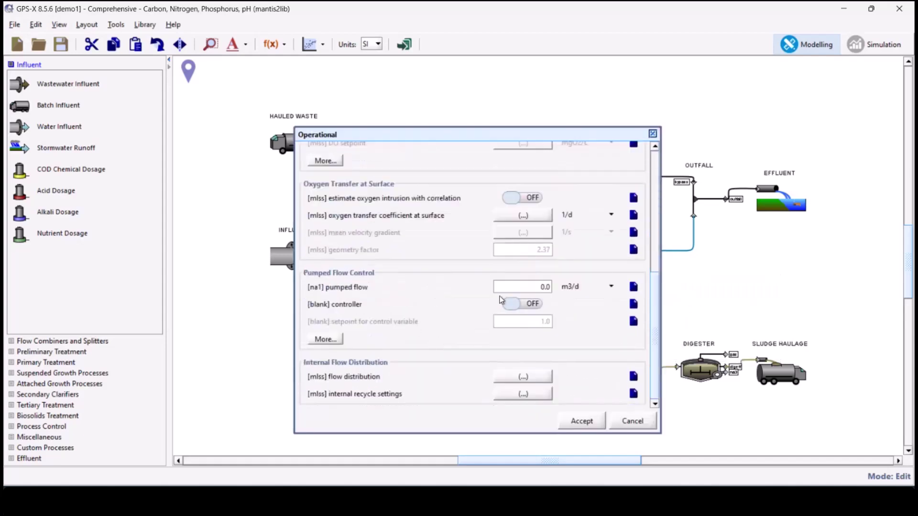
{"action": "left_click", "coordinate": [509, 303]}
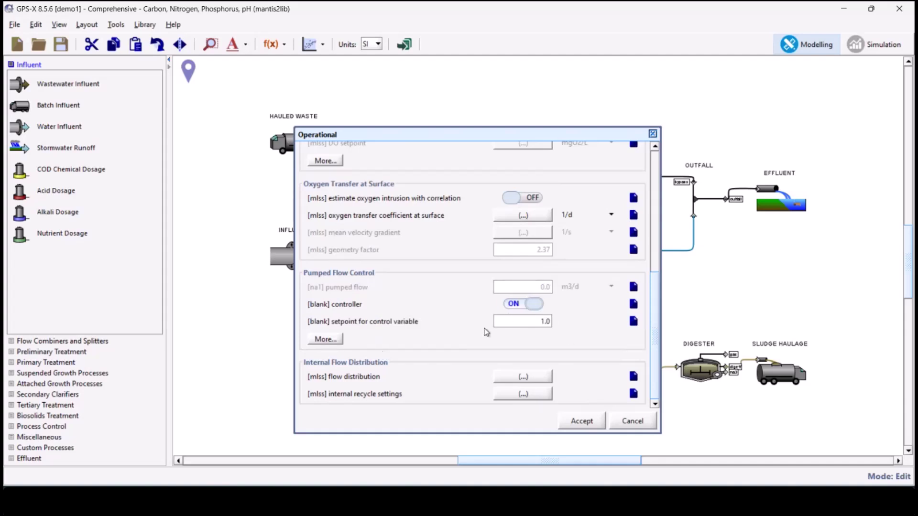
Step: Enter xmlss as the pumped flow controller's control variable, and cancel the controller setup and operational forms
{"action": "left_click", "coordinate": [326, 339]}
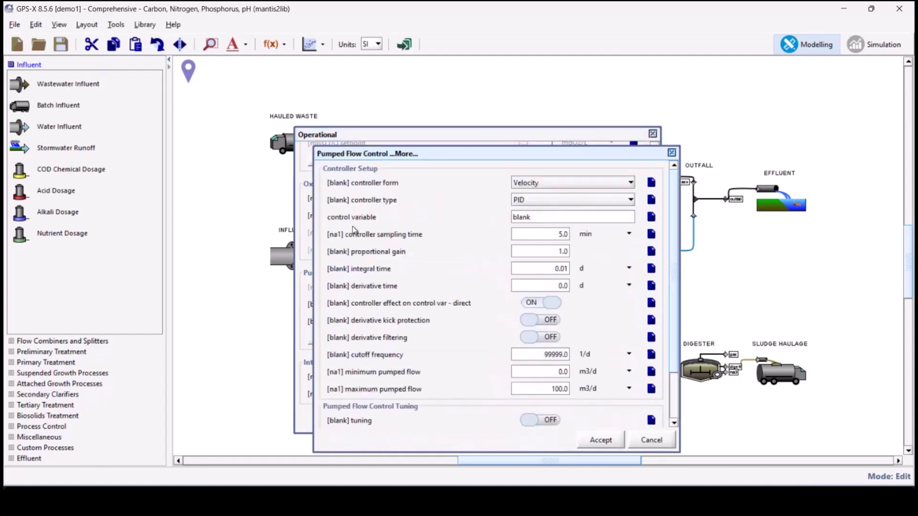
{"action": "double_click", "coordinate": [562, 217]}
{"action": "type", "text": "xmlss"}
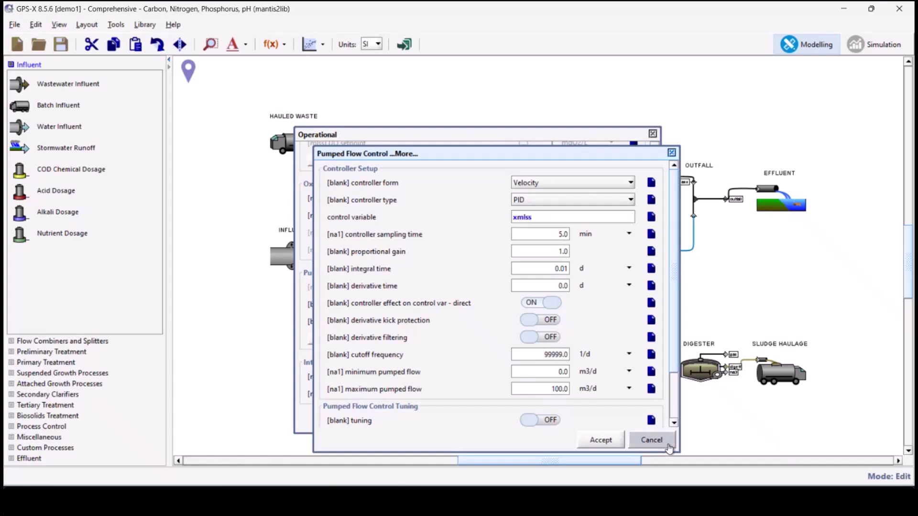
{"action": "left_click", "coordinate": [648, 440]}
{"action": "left_click", "coordinate": [633, 418]}
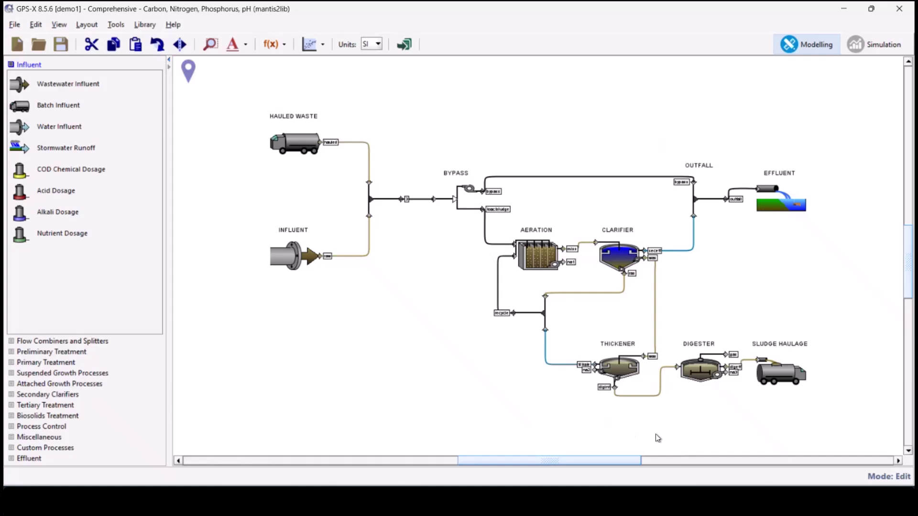
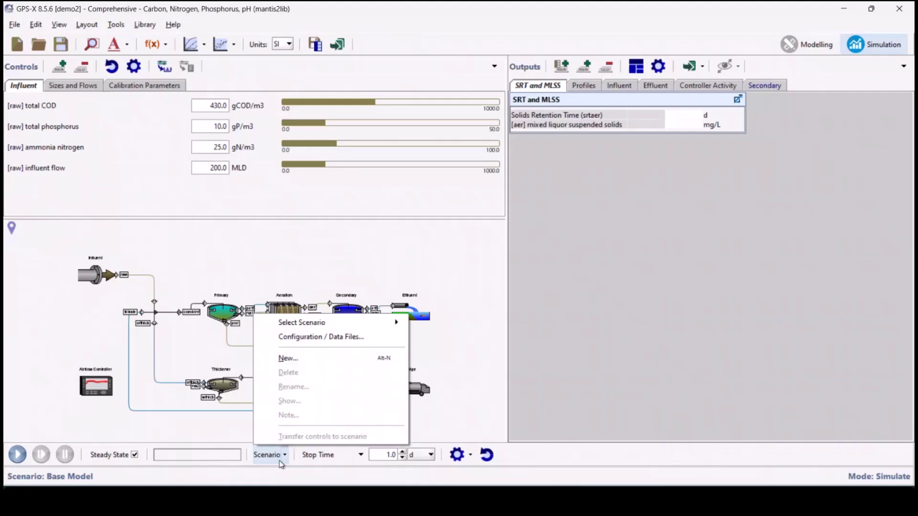
Step: Create a new scenario named Calibration derived from the Base Model
{"action": "mouse_move", "coordinate": [339, 325]}
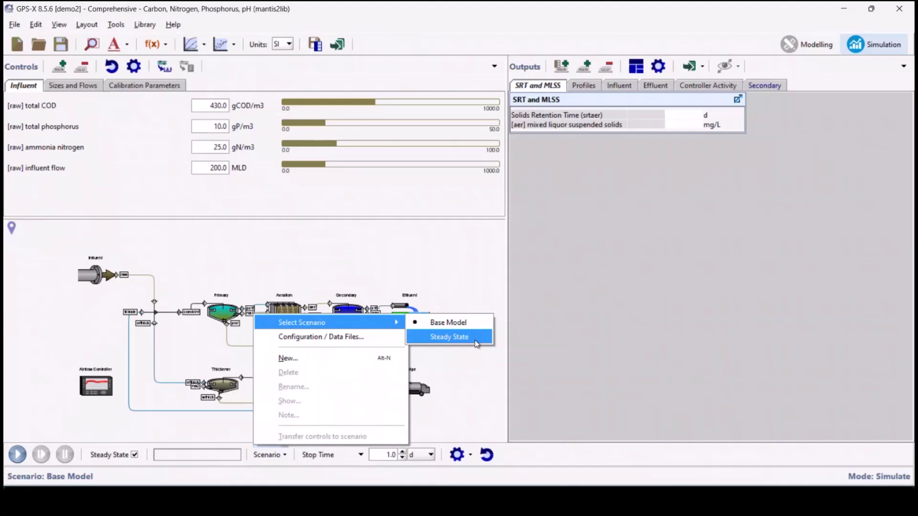
{"action": "left_click", "coordinate": [341, 360]}
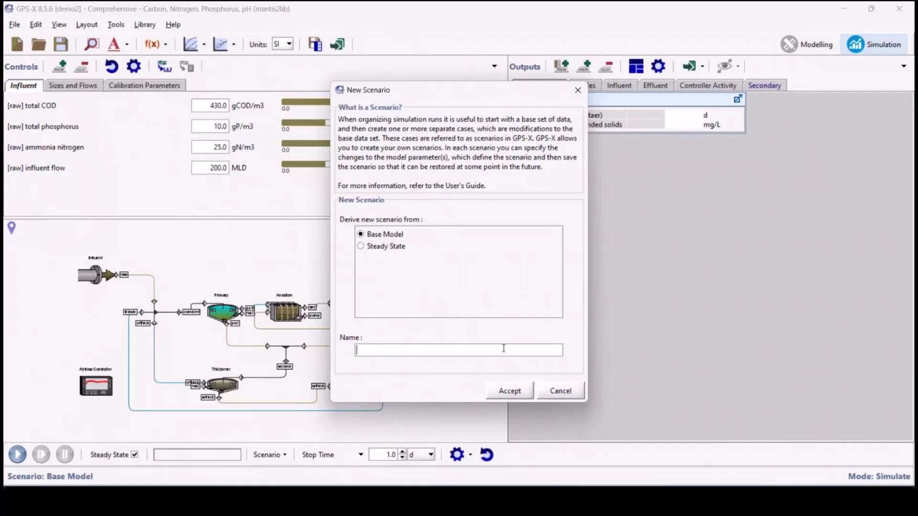
{"action": "type", "text": "Calibration"}
{"action": "left_click", "coordinate": [523, 392]}
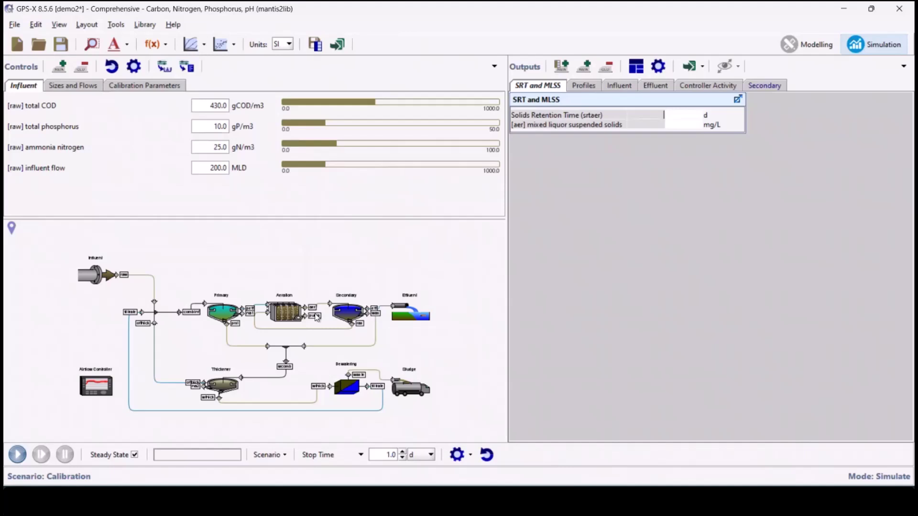
Step: Show the Calibration Parameters controls and set clarification to 0.75 in the secondary clarifier's settling input parameters
{"action": "right_click", "coordinate": [347, 316]}
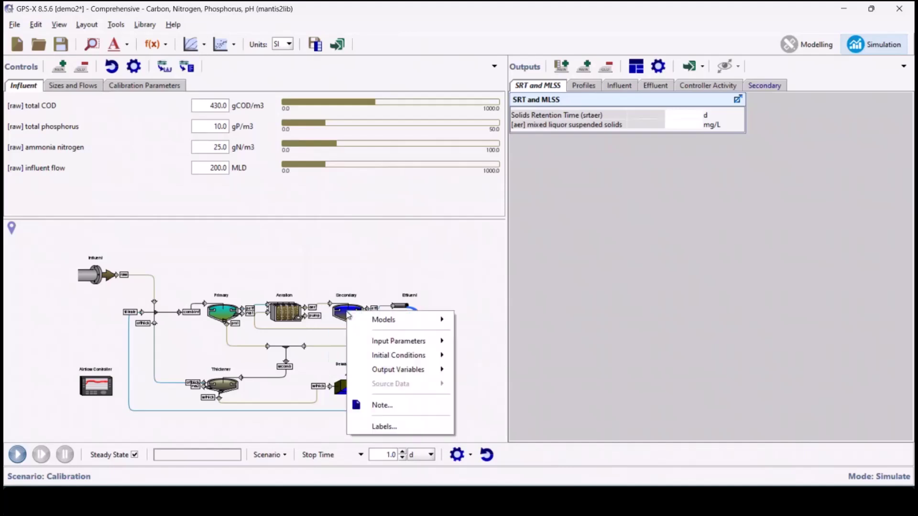
{"action": "mouse_move", "coordinate": [402, 338]}
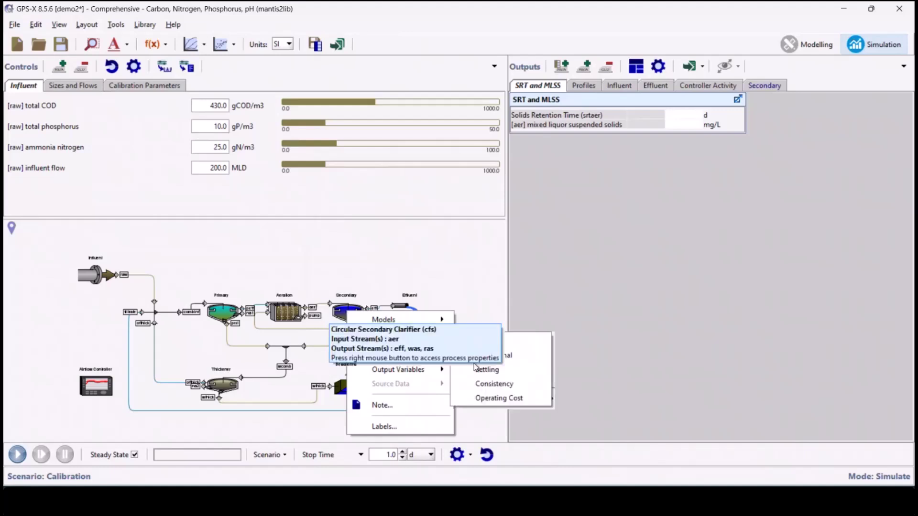
{"action": "left_click", "coordinate": [488, 370]}
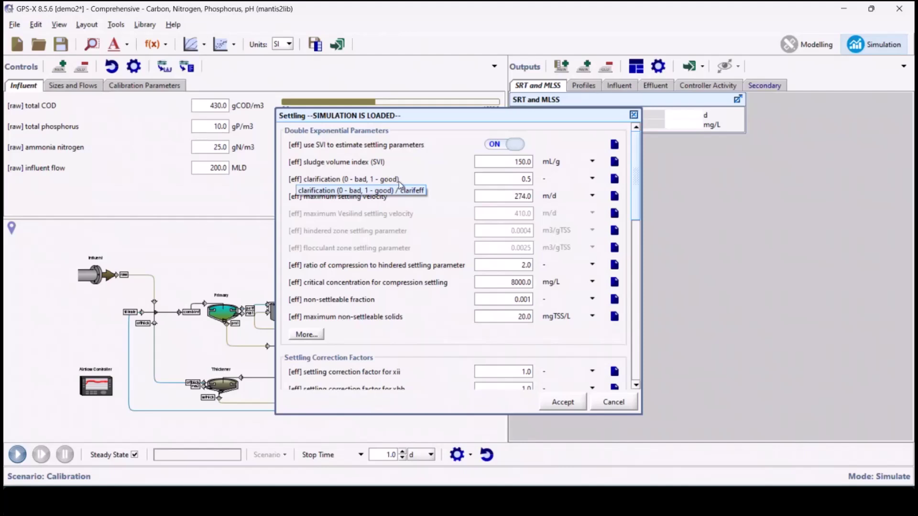
{"action": "left_click", "coordinate": [152, 86]}
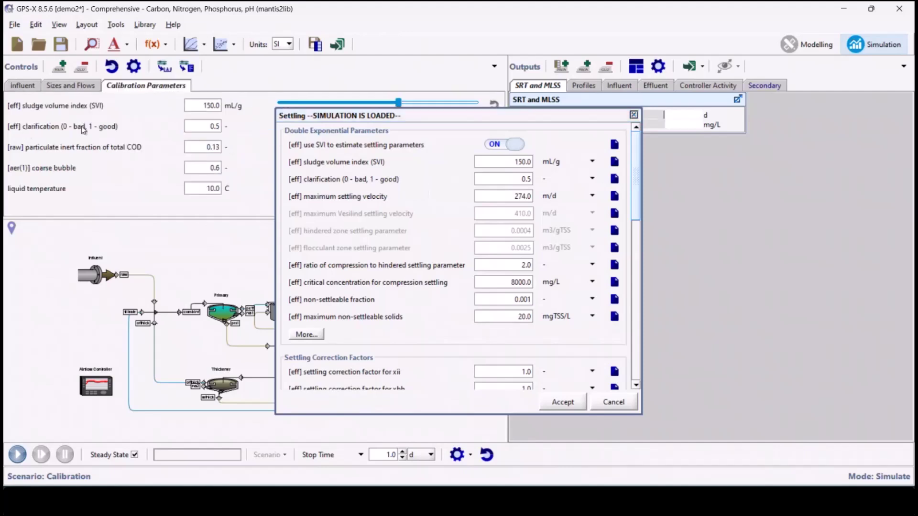
{"action": "left_click_drag", "start_coordinate": [428, 123], "coordinate": [531, 156]}
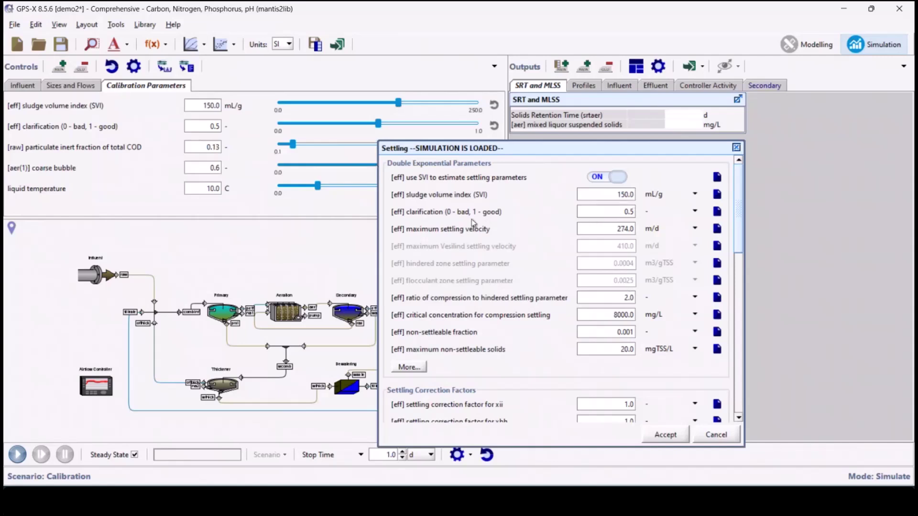
{"action": "double_click", "coordinate": [629, 211]}
{"action": "type", "text": "0.75"}
{"action": "left_click", "coordinate": [671, 437]}
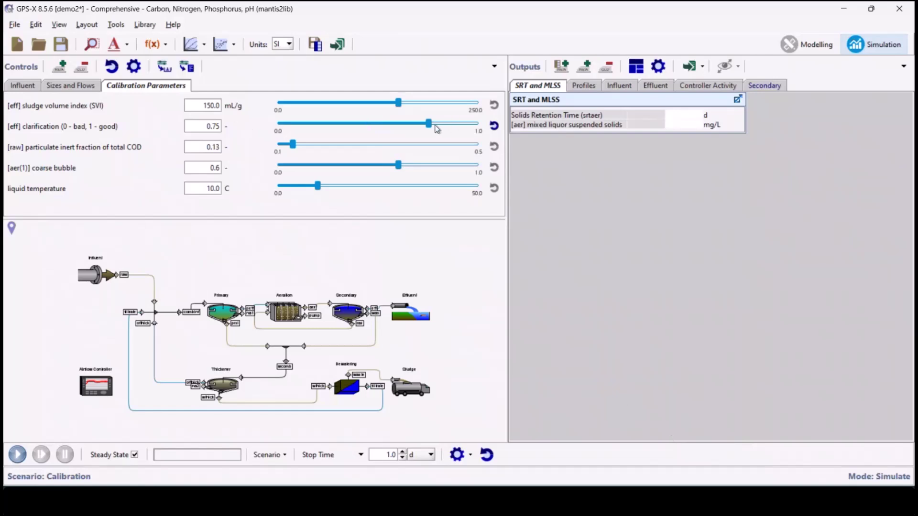
Step: Switch to the Base Model scenario to compare its calibration parameters, and return to the Calibration scenario
{"action": "left_click", "coordinate": [280, 454]}
{"action": "mouse_move", "coordinate": [364, 323]}
{"action": "left_click", "coordinate": [435, 323]}
{"action": "left_click", "coordinate": [274, 456]}
{"action": "mouse_move", "coordinate": [374, 322]}
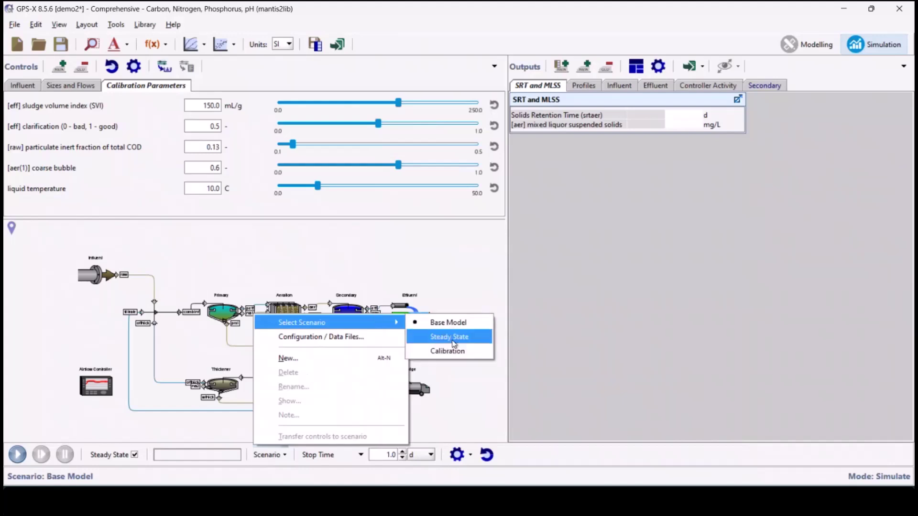
{"action": "left_click", "coordinate": [447, 351]}
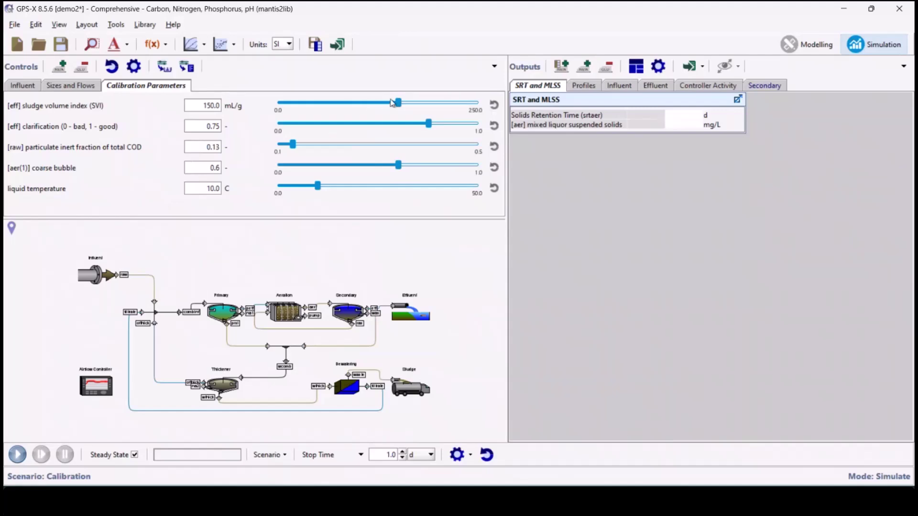
Step: Adjust the calibration controls to a sludge volume index of 119 mL/g, clarification of 0.694 and particulate inert fraction of total COD of 0.1716
{"action": "left_click_drag", "start_coordinate": [398, 103], "coordinate": [374, 106]}
{"action": "left_click_drag", "start_coordinate": [426, 123], "coordinate": [417, 124]}
{"action": "left_click_drag", "start_coordinate": [292, 144], "coordinate": [314, 146]}
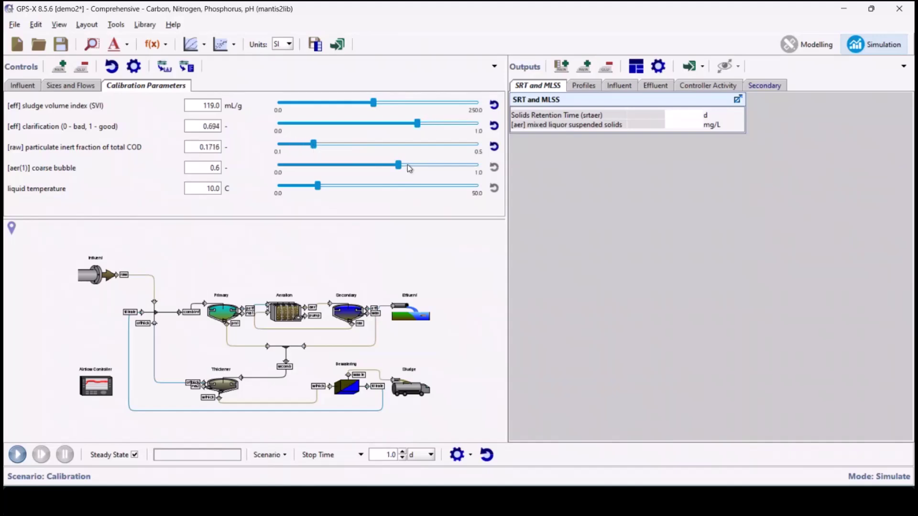
Step: Set the aeration coarse bubble control to 0.703 and run the simulation with steady state enabled
{"action": "left_click_drag", "start_coordinate": [397, 167], "coordinate": [417, 169]}
{"action": "left_click", "coordinate": [19, 454]}
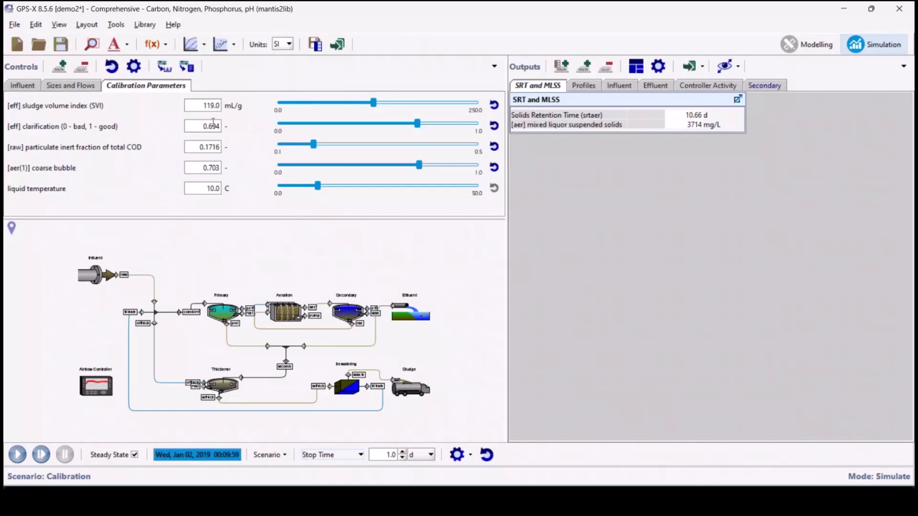
Step: Transfer the sludge volume index, clarification, particulate inert fraction and coarse bubble control values to the Calibration scenario
{"action": "left_click", "coordinate": [195, 72]}
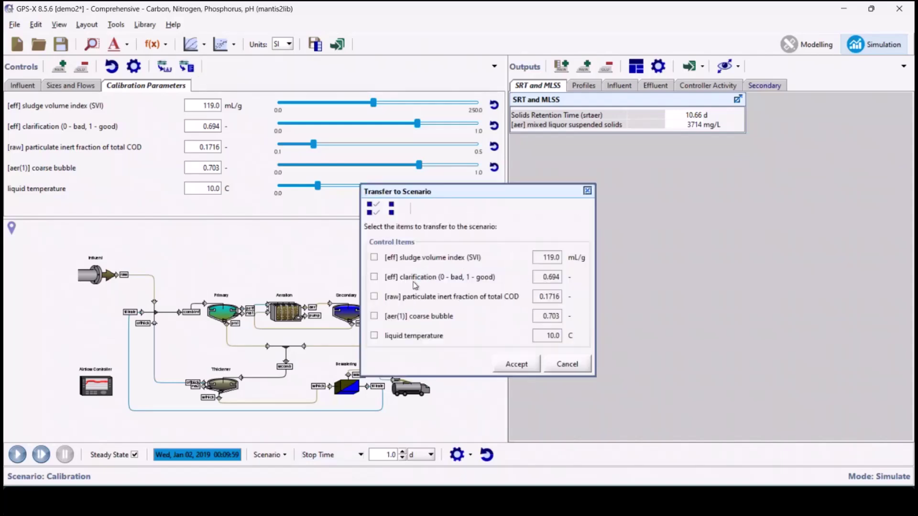
{"action": "left_click", "coordinate": [374, 257]}
{"action": "left_click", "coordinate": [374, 277]}
{"action": "left_click", "coordinate": [374, 296]}
{"action": "left_click", "coordinate": [374, 316]}
{"action": "left_click", "coordinate": [517, 364]}
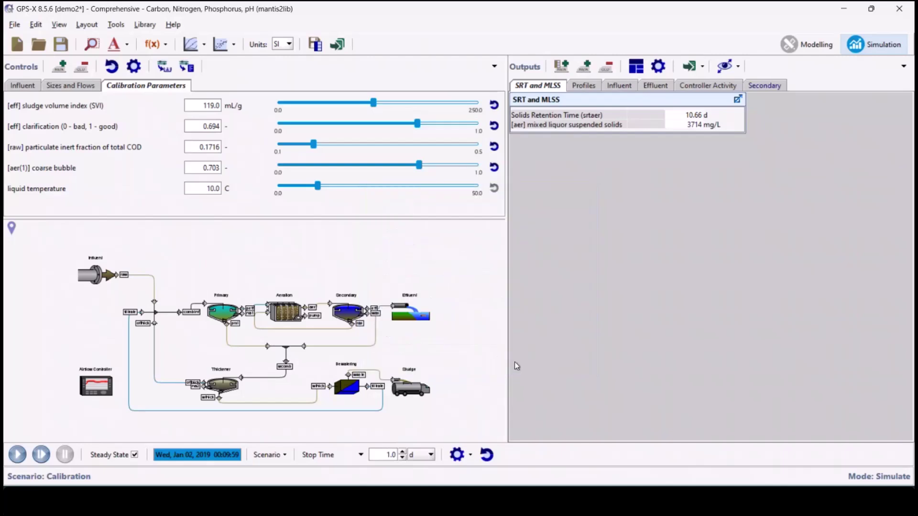
Step: Show the parameter changes stored in the Calibration scenario and accept the list
{"action": "left_click", "coordinate": [285, 458]}
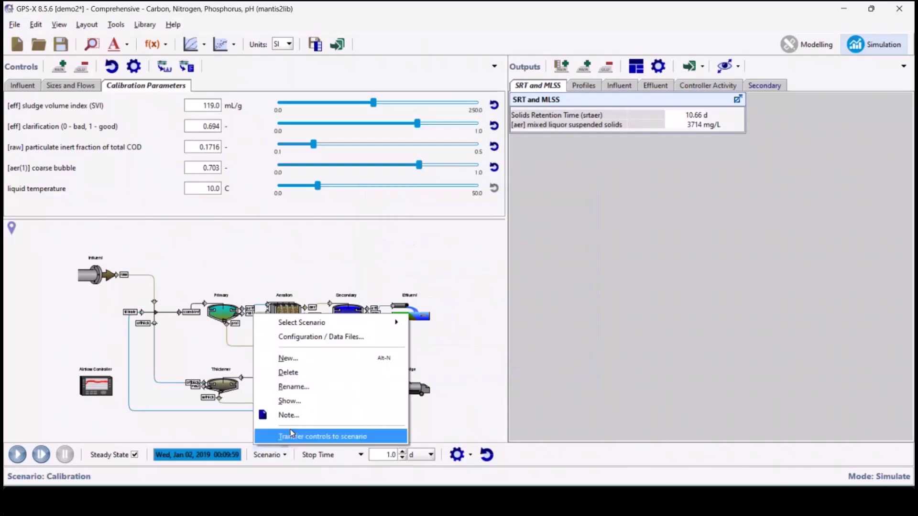
{"action": "left_click", "coordinate": [290, 401]}
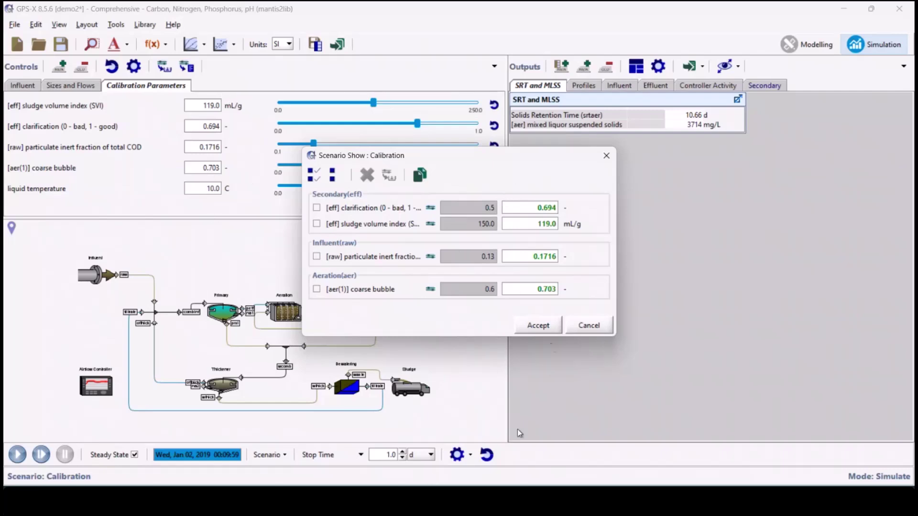
{"action": "left_click", "coordinate": [538, 325]}
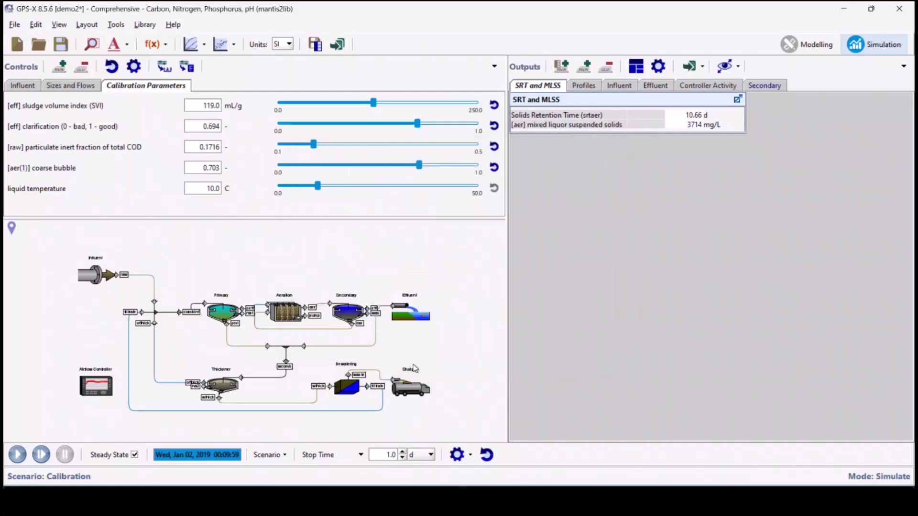
Step: Compare the calibration controls between scenarios by switching to Base Model and returning to Calibration
{"action": "left_click", "coordinate": [267, 455]}
{"action": "mouse_move", "coordinate": [382, 322]}
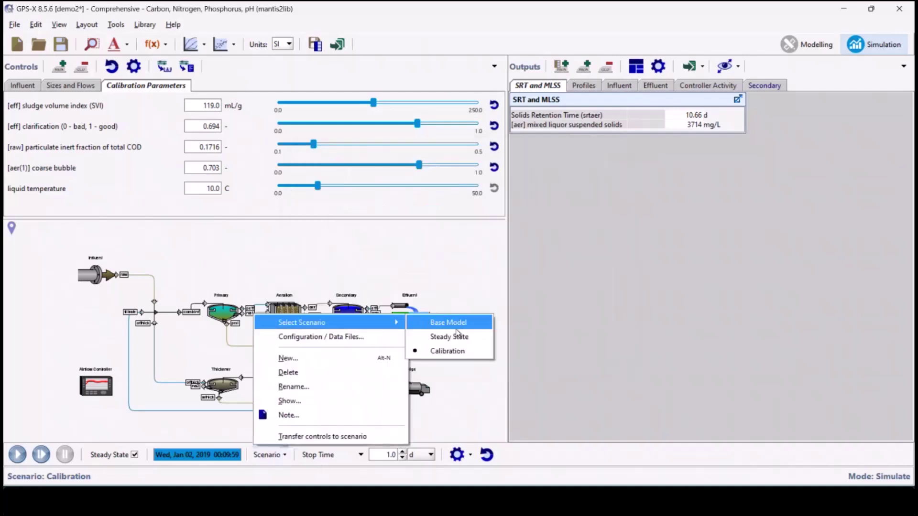
{"action": "left_click", "coordinate": [447, 322]}
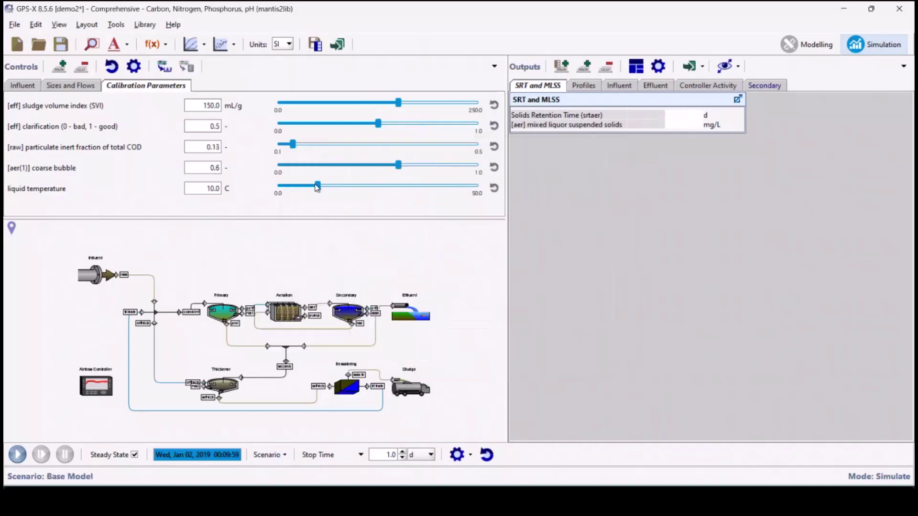
{"action": "left_click", "coordinate": [267, 454]}
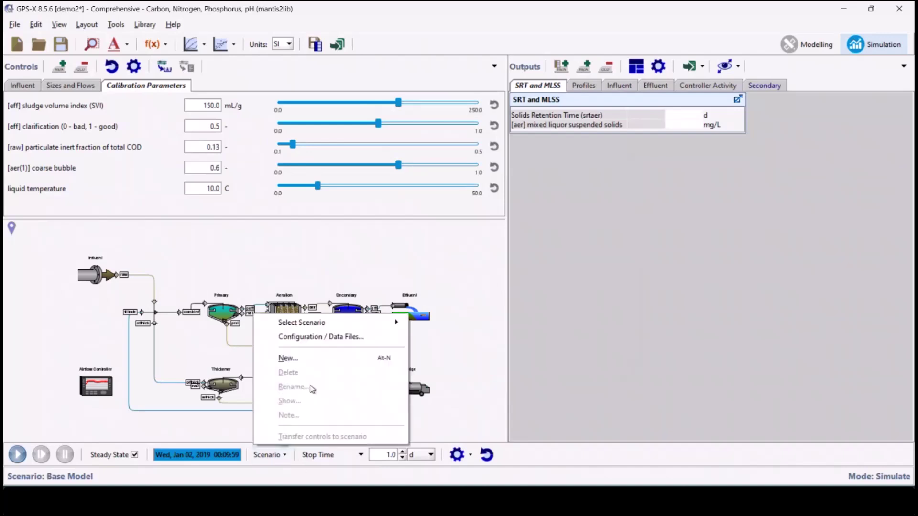
{"action": "mouse_move", "coordinate": [383, 322]}
{"action": "left_click", "coordinate": [447, 352]}
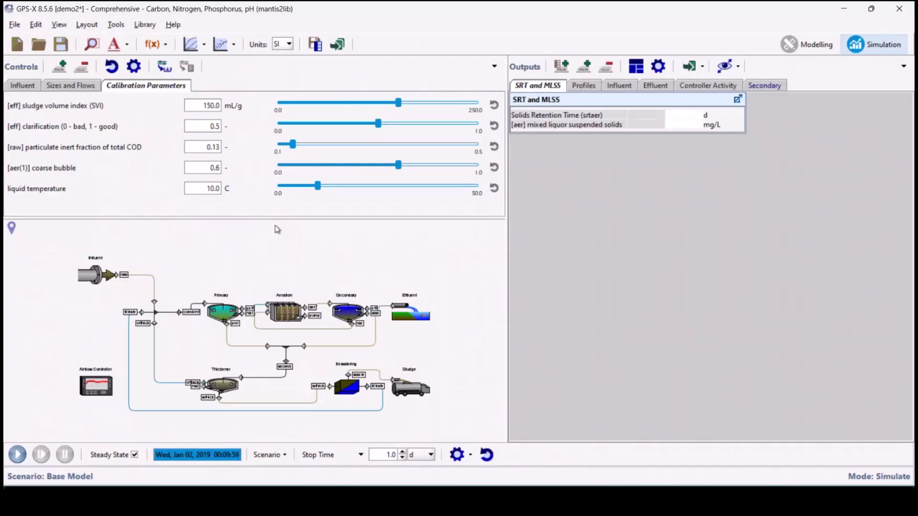
{"action": "left_click", "coordinate": [269, 456]}
{"action": "mouse_move", "coordinate": [307, 322]}
{"action": "left_click", "coordinate": [447, 351]}
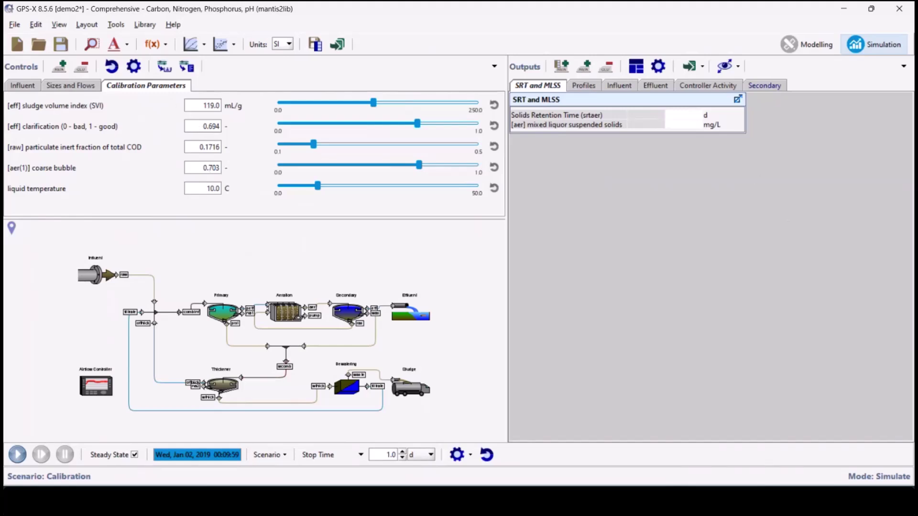
{"action": "left_click", "coordinate": [165, 67]}
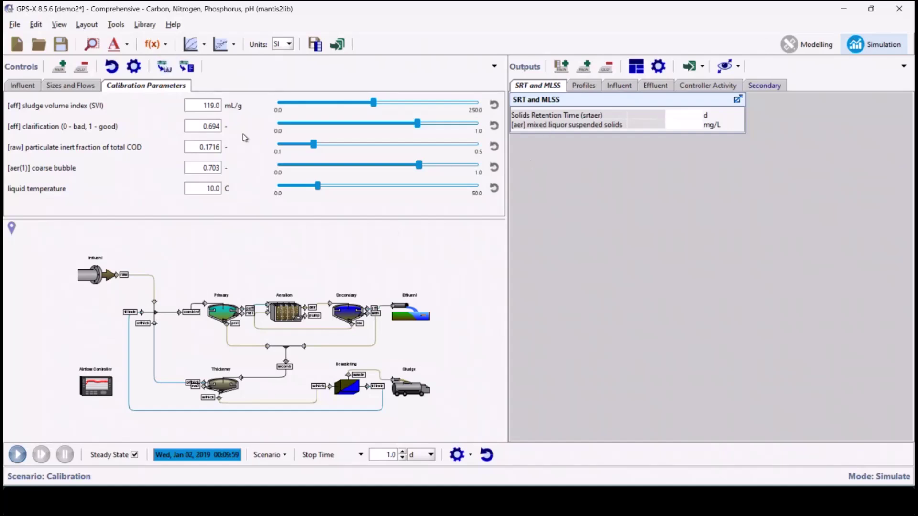
{"action": "left_click", "coordinate": [162, 70]}
{"action": "left_click", "coordinate": [280, 457]}
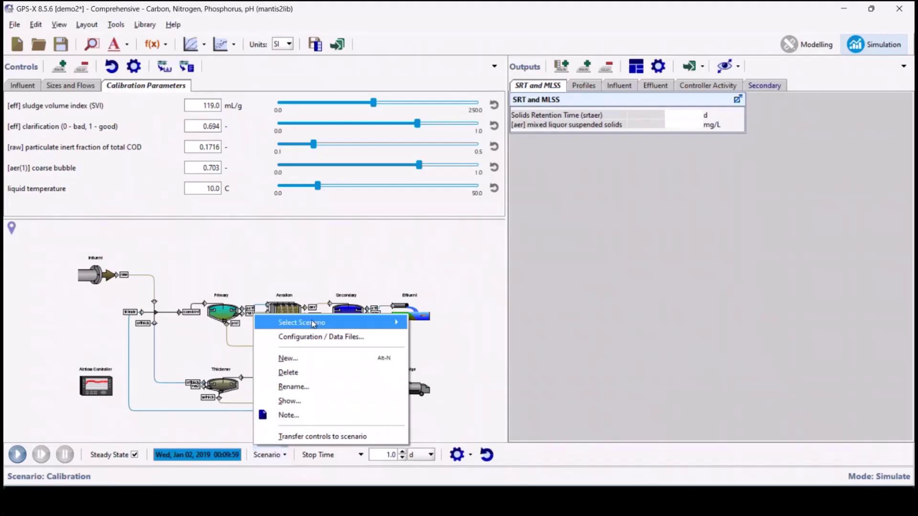
Step: Show the Influent controls and run the Calibration scenario's simulation
{"action": "mouse_move", "coordinate": [313, 323]}
{"action": "left_click", "coordinate": [33, 86]}
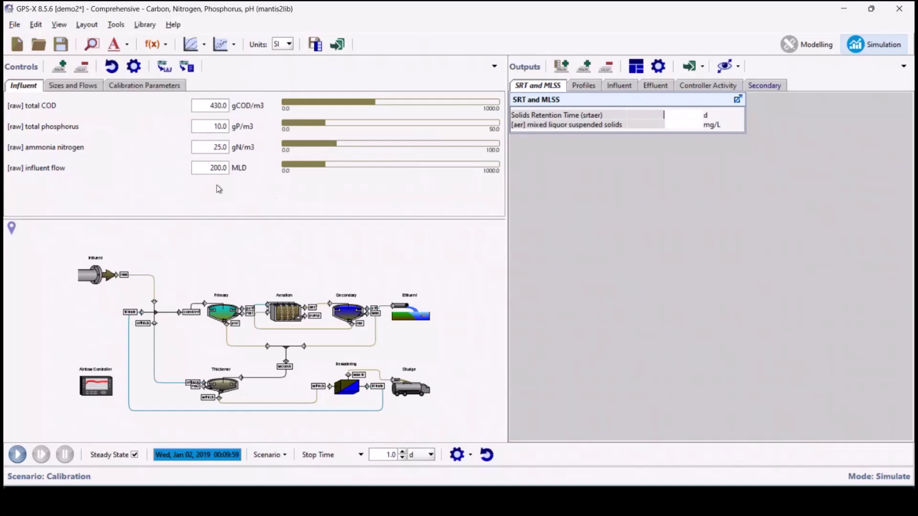
{"action": "left_click", "coordinate": [26, 455]}
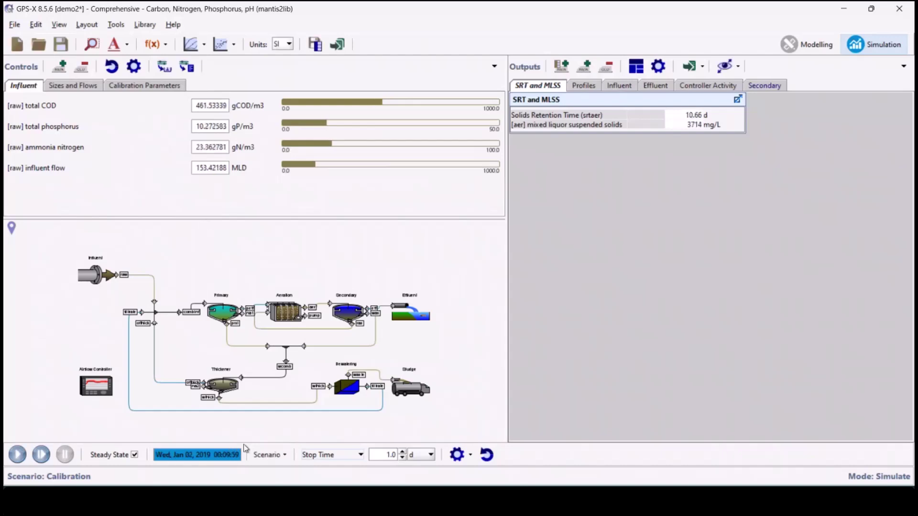
Step: Examine the data files assigned to the Base Model and Calibration scenarios in the scenario configuration
{"action": "left_click", "coordinate": [267, 455]}
{"action": "mouse_move", "coordinate": [349, 326]}
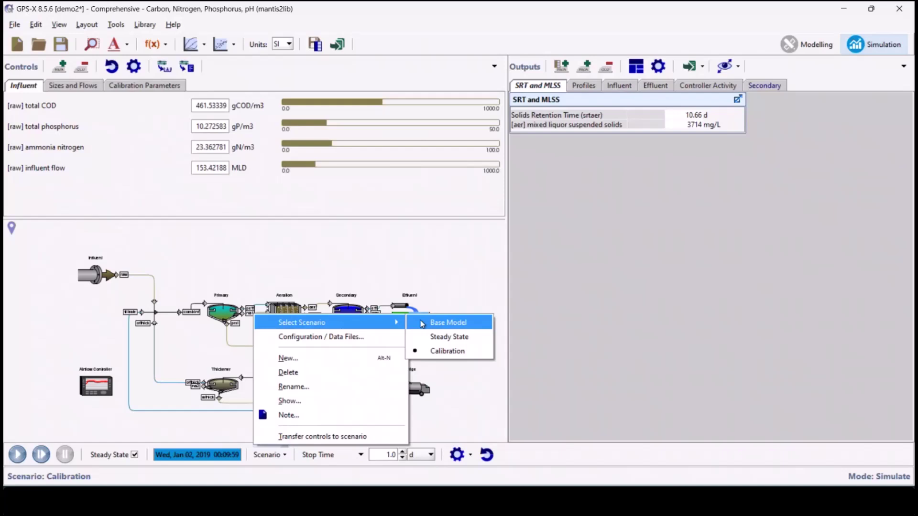
{"action": "left_click", "coordinate": [319, 340]}
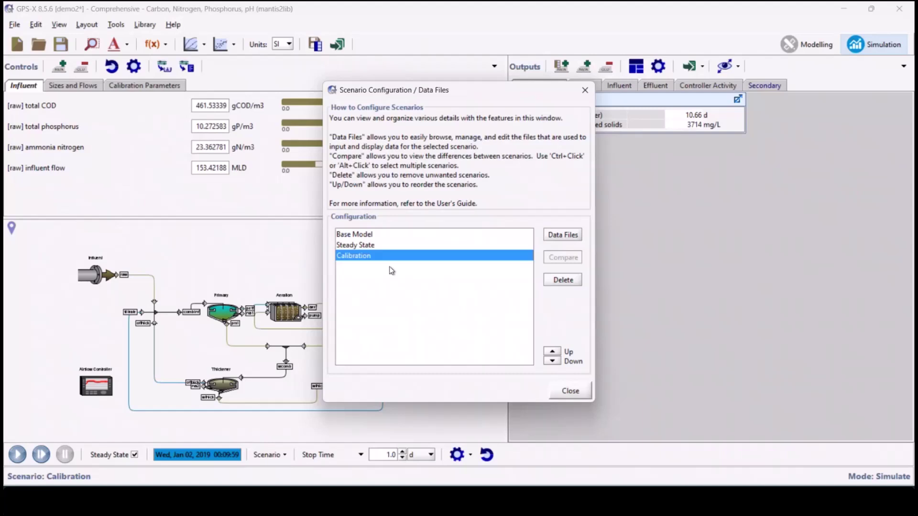
{"action": "left_click", "coordinate": [395, 239]}
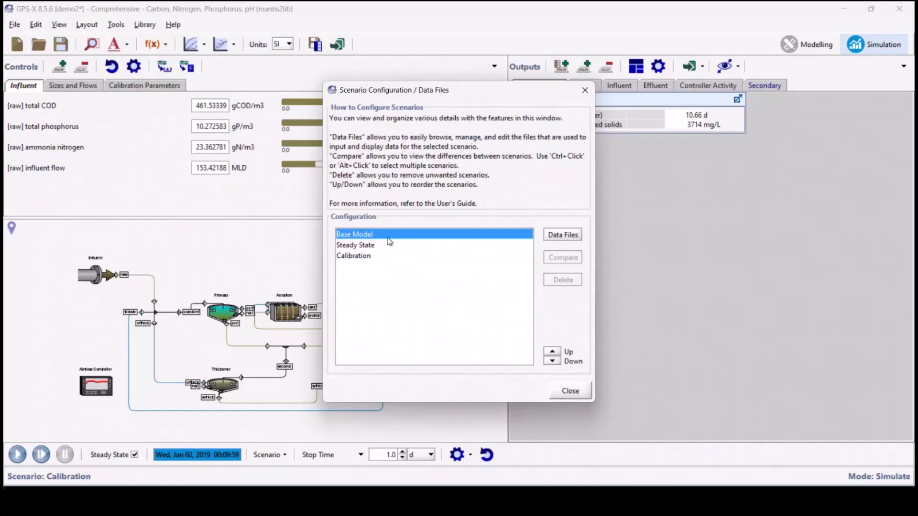
{"action": "left_click", "coordinate": [567, 236]}
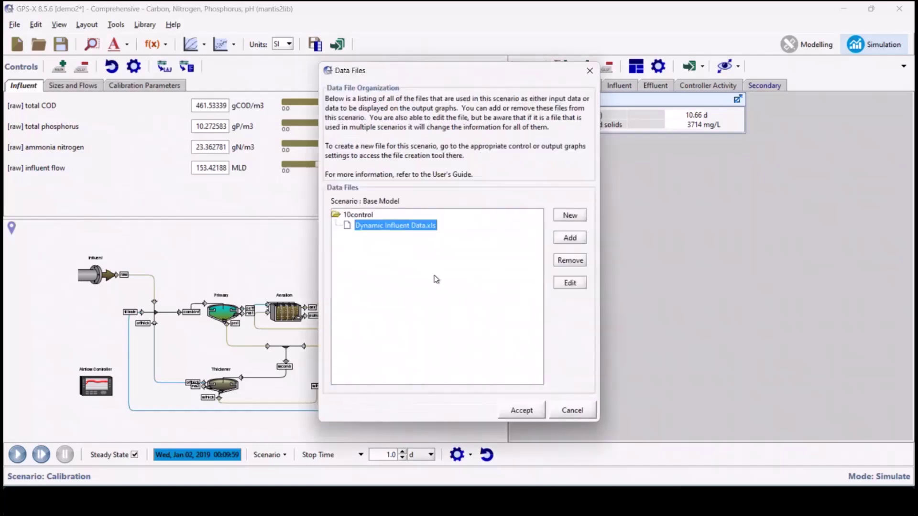
{"action": "left_click", "coordinate": [584, 412]}
{"action": "left_click", "coordinate": [370, 257]}
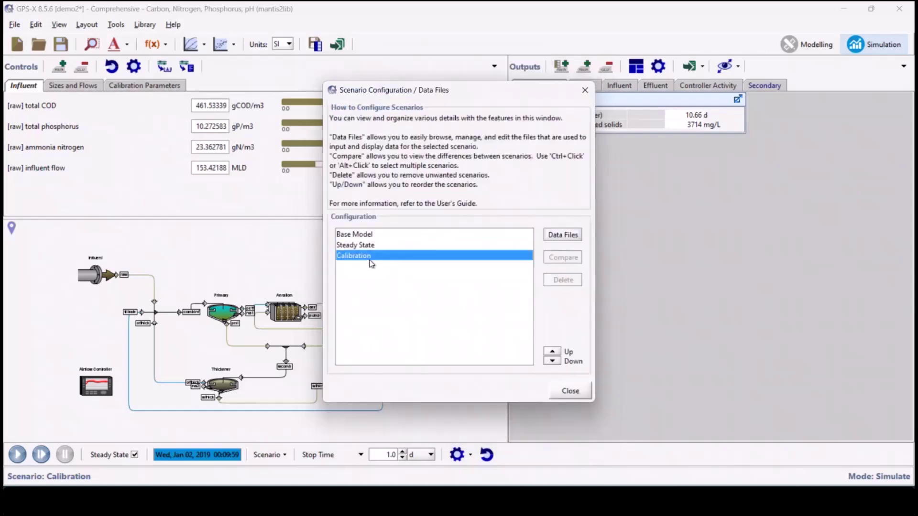
{"action": "left_click", "coordinate": [567, 235]}
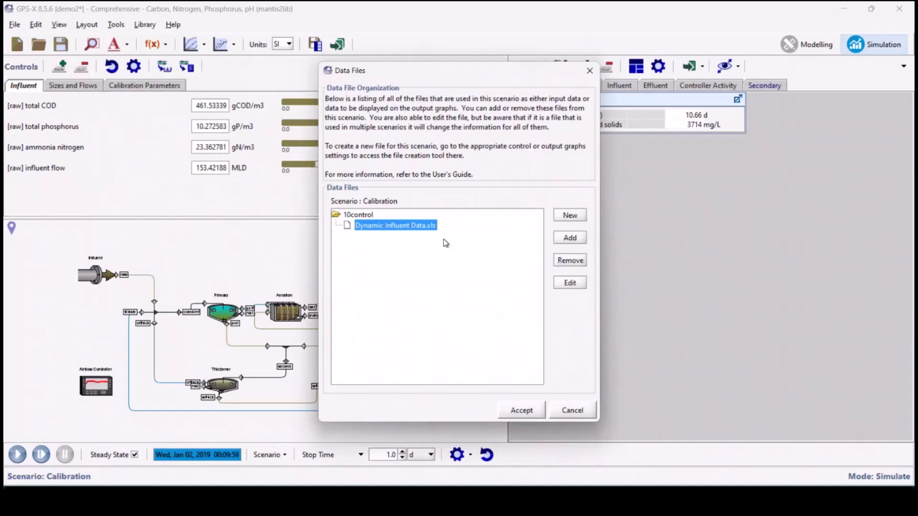
{"action": "left_click", "coordinate": [567, 413]}
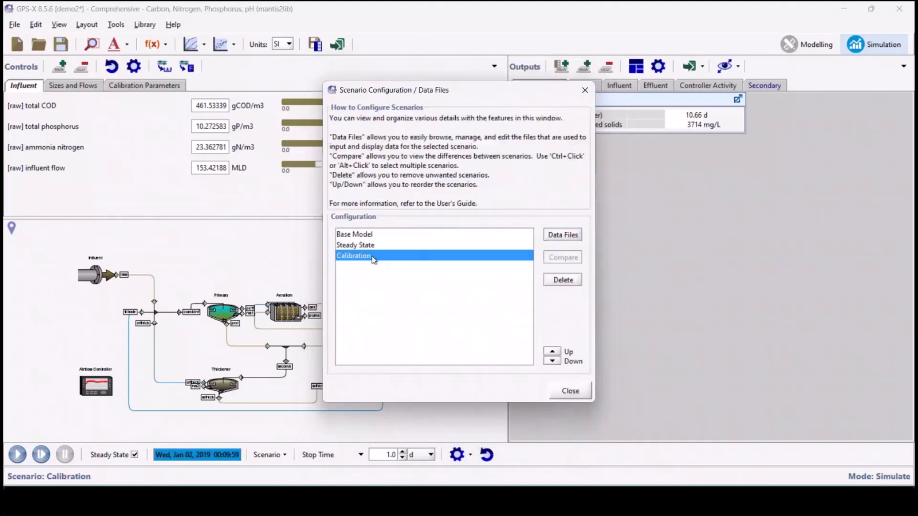
{"action": "left_click", "coordinate": [571, 391]}
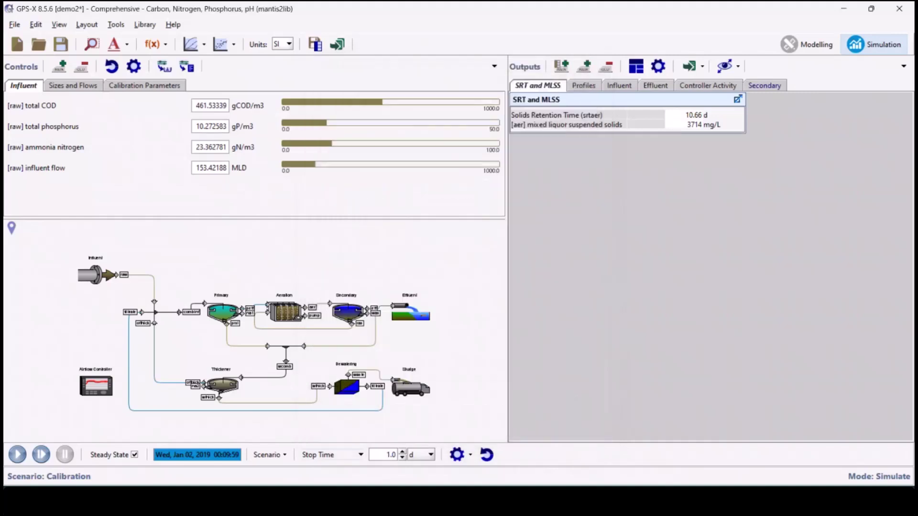
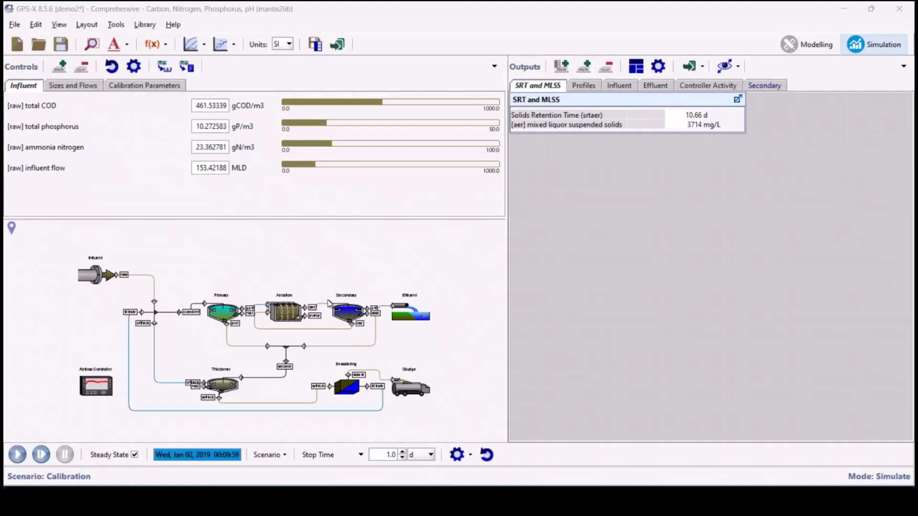
Step: Display the secondary clarifier's outputs and enlarge the Simulation Results table to review its stream concentrations
{"action": "left_click", "coordinate": [352, 313]}
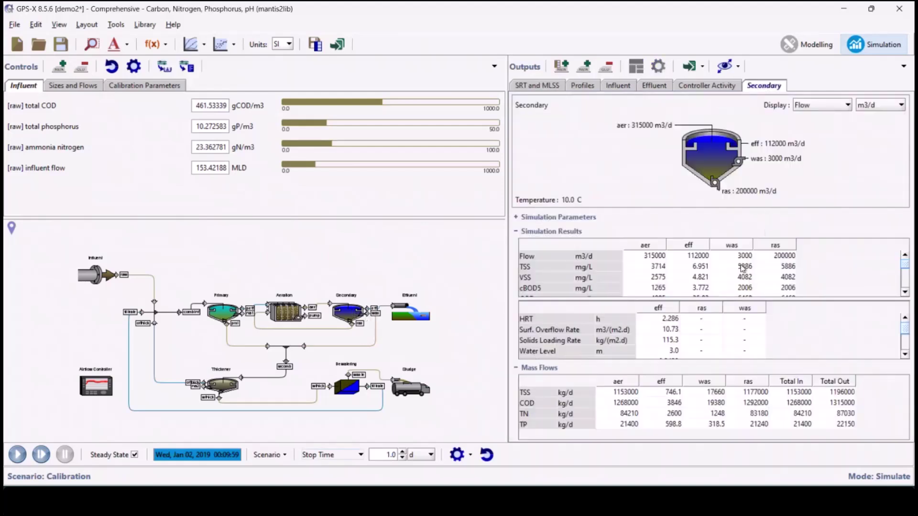
{"action": "left_click_drag", "start_coordinate": [734, 298], "coordinate": [732, 325]}
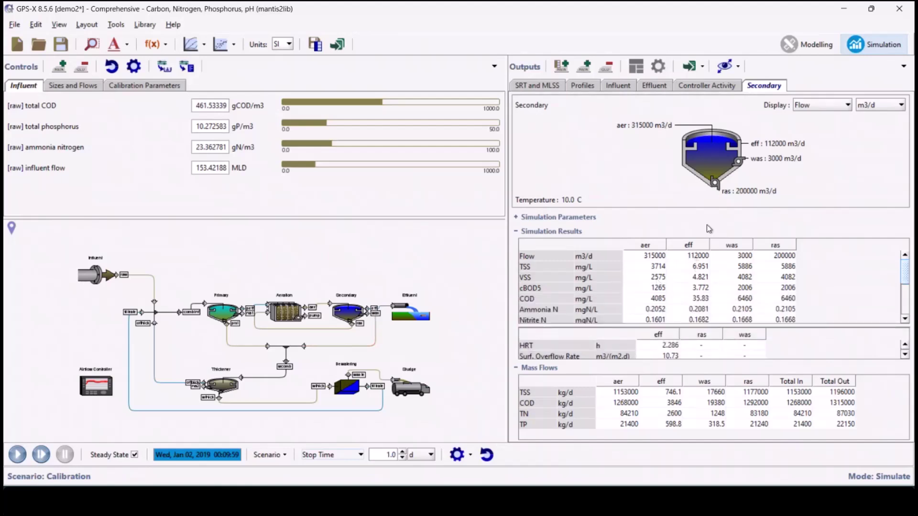
{"action": "left_click", "coordinate": [698, 267]}
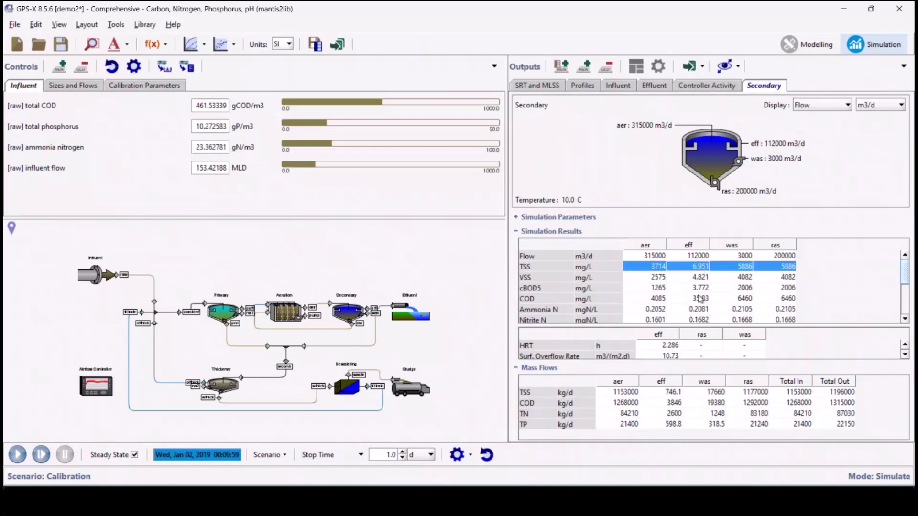
{"action": "mouse_move", "coordinate": [700, 325]}
{"action": "left_mouse_down"}
{"action": "mouse_move", "coordinate": [702, 297]}
{"action": "mouse_move", "coordinate": [702, 344]}
{"action": "left_mouse_up"}
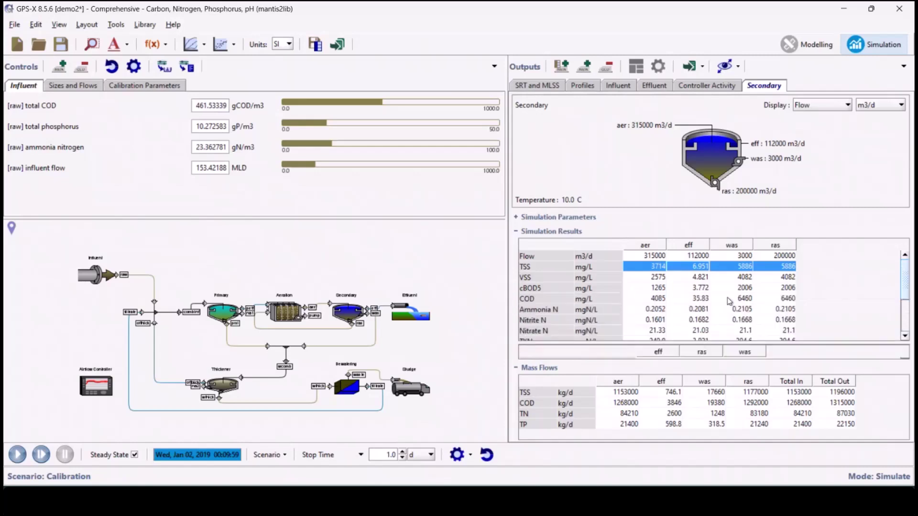
{"action": "scroll", "coordinate": [729, 301], "scroll_direction": "down", "scroll_amount": 3}
{"action": "scroll", "coordinate": [730, 301], "scroll_direction": "up", "scroll_amount": 3}
{"action": "scroll", "coordinate": [600, 310], "scroll_direction": "down", "scroll_amount": 1}
{"action": "scroll", "coordinate": [600, 311], "scroll_direction": "down", "scroll_amount": 1}
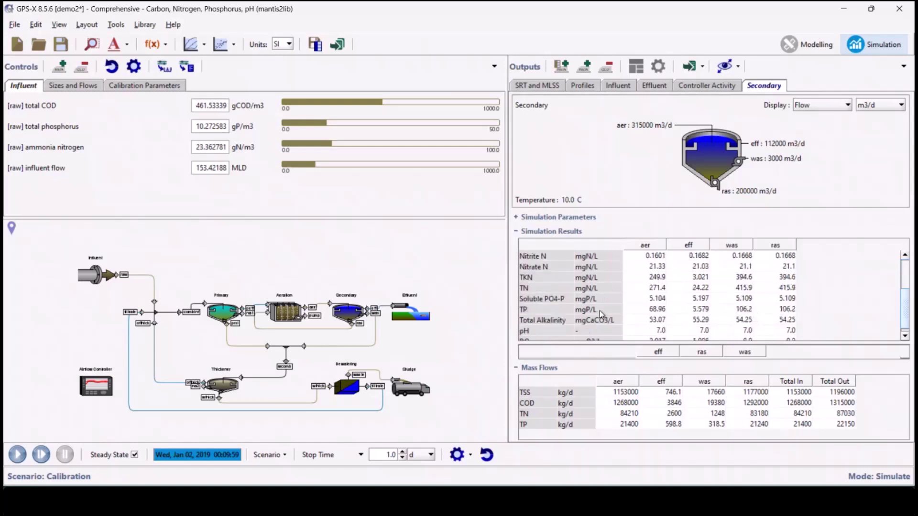
{"action": "scroll", "coordinate": [599, 314], "scroll_direction": "up", "scroll_amount": 2}
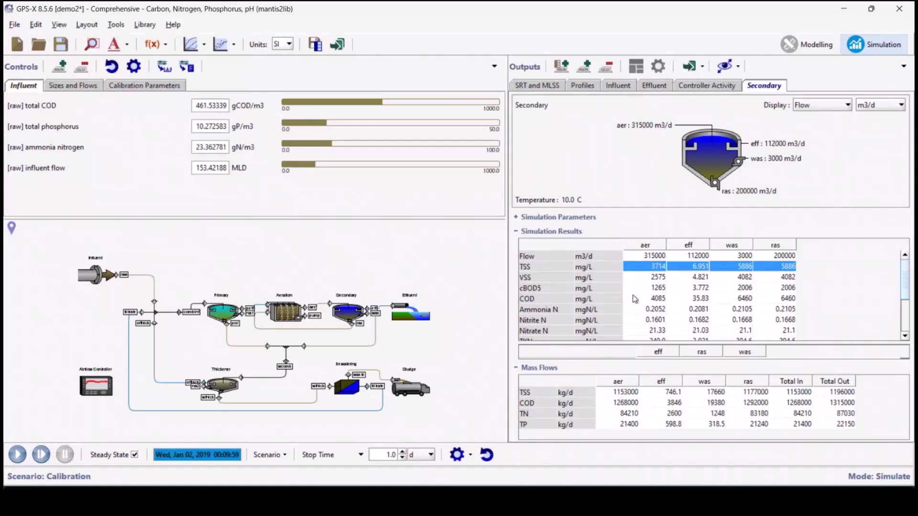
Step: Browse the units available for the Flow row in the secondary clarifier's Simulation Results, keeping the current unit
{"action": "left_click", "coordinate": [599, 258]}
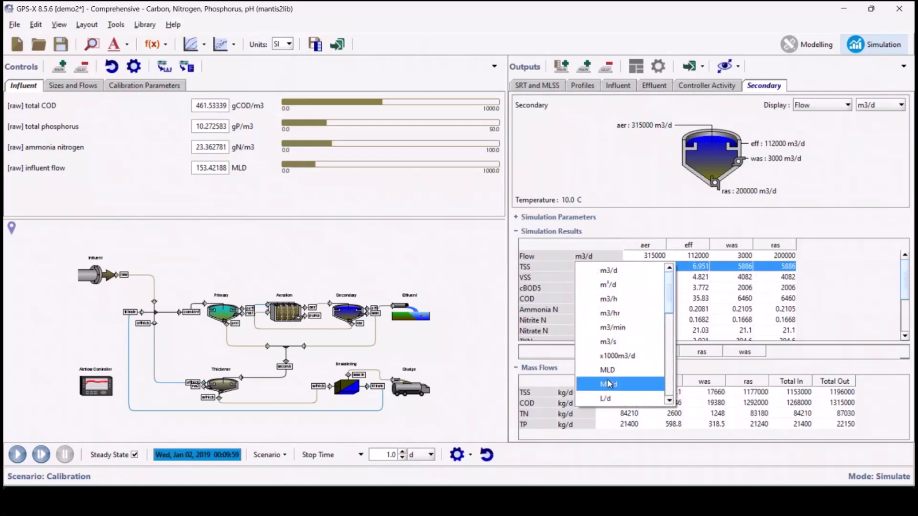
{"action": "scroll", "coordinate": [611, 375], "scroll_direction": "down", "scroll_amount": 3}
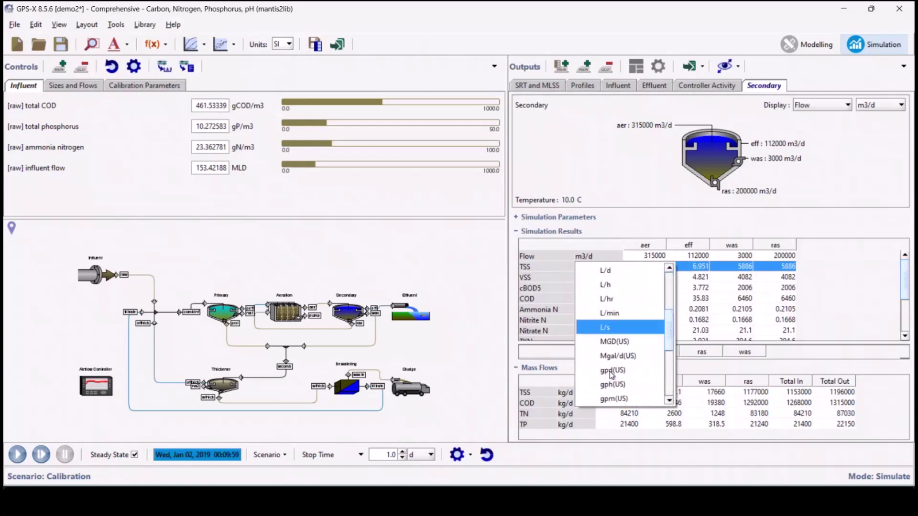
{"action": "scroll", "coordinate": [611, 373], "scroll_direction": "up", "scroll_amount": 3}
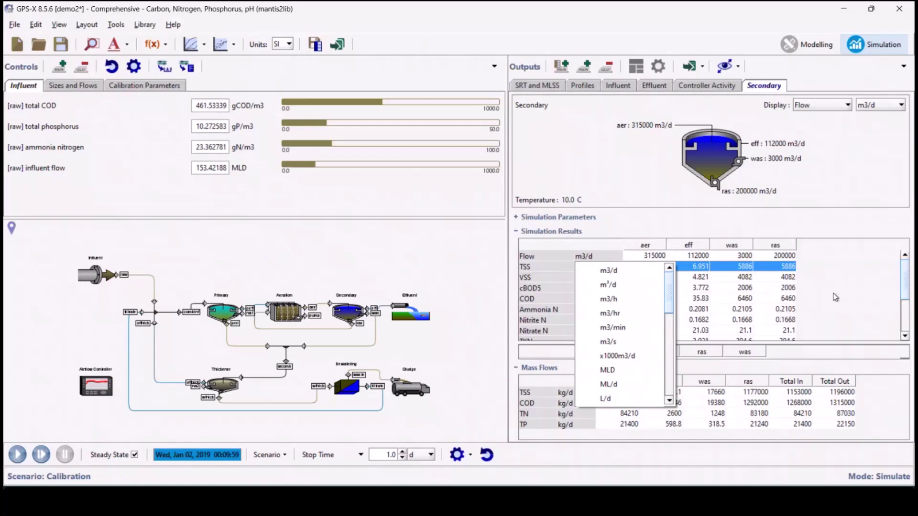
{"action": "left_click", "coordinate": [834, 294]}
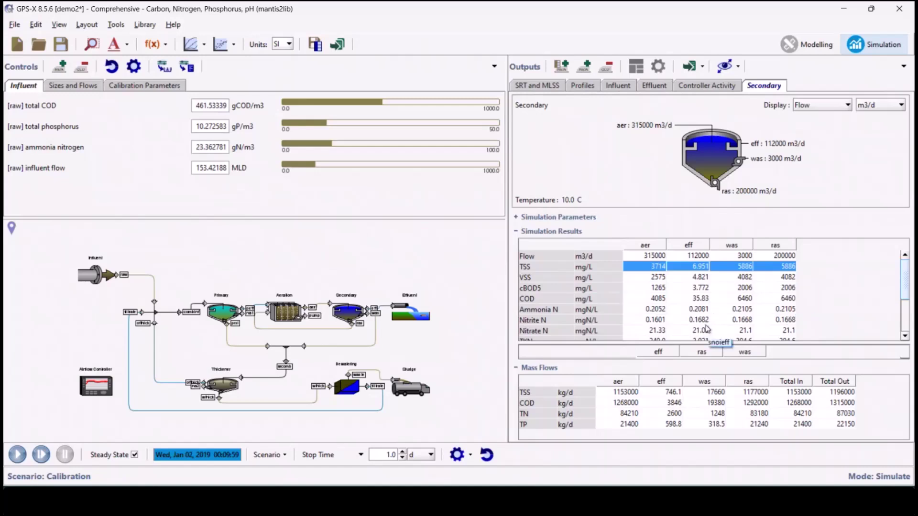
Step: Copy the secondary clarifier's complete Simulation Results table into a blank Excel workbook at A1, and enlarge the HRT and loading-rate table in GPS-X
{"action": "right_click", "coordinate": [698, 292]}
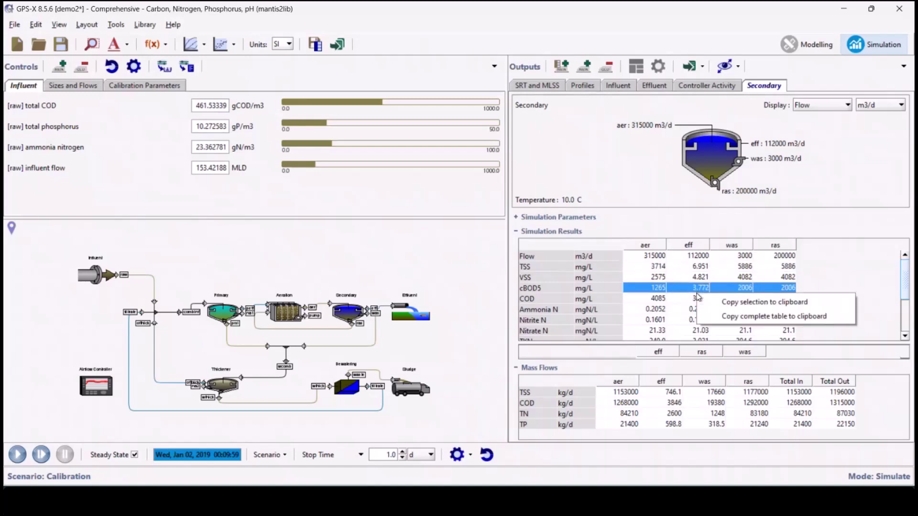
{"action": "left_click", "coordinate": [771, 316]}
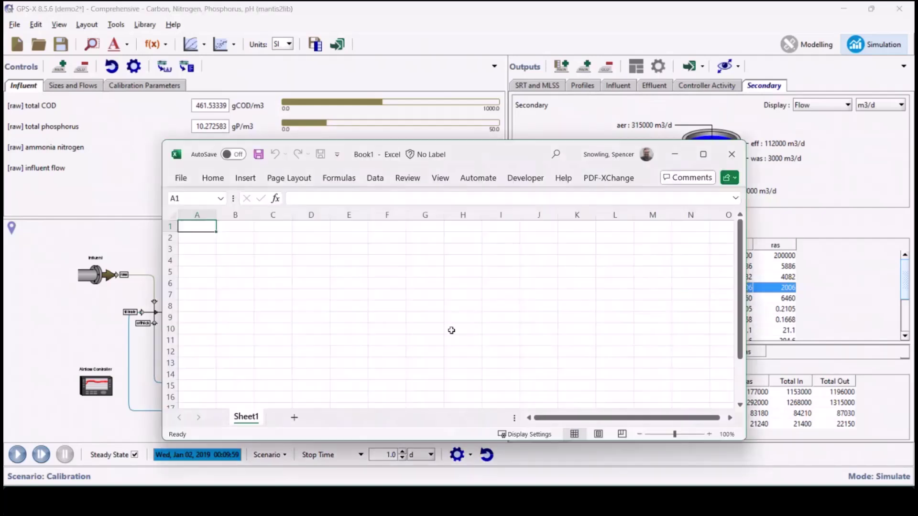
{"action": "key", "text": "ctrl+v"}
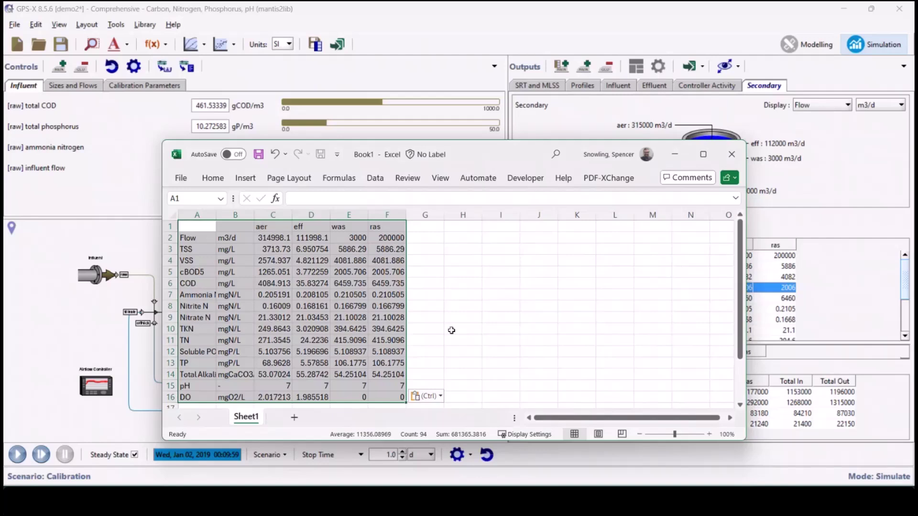
{"action": "left_click", "coordinate": [452, 331]}
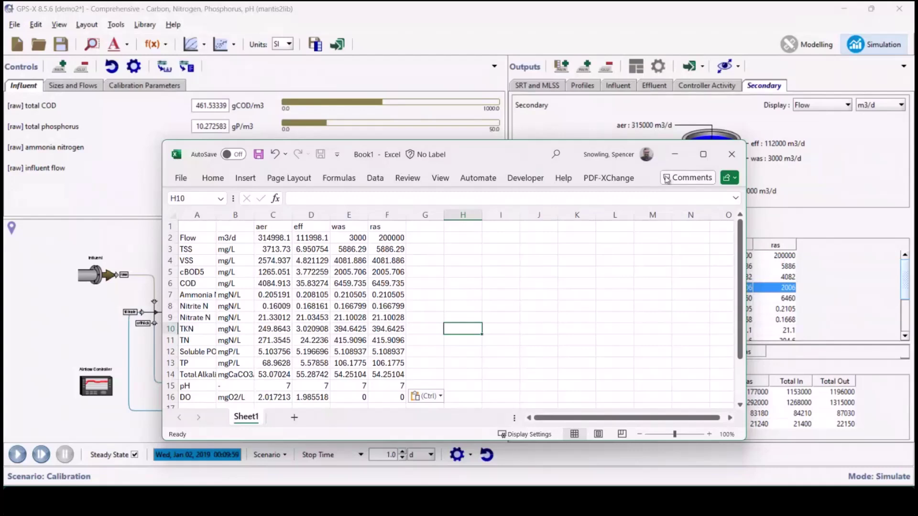
{"action": "left_click", "coordinate": [674, 154]}
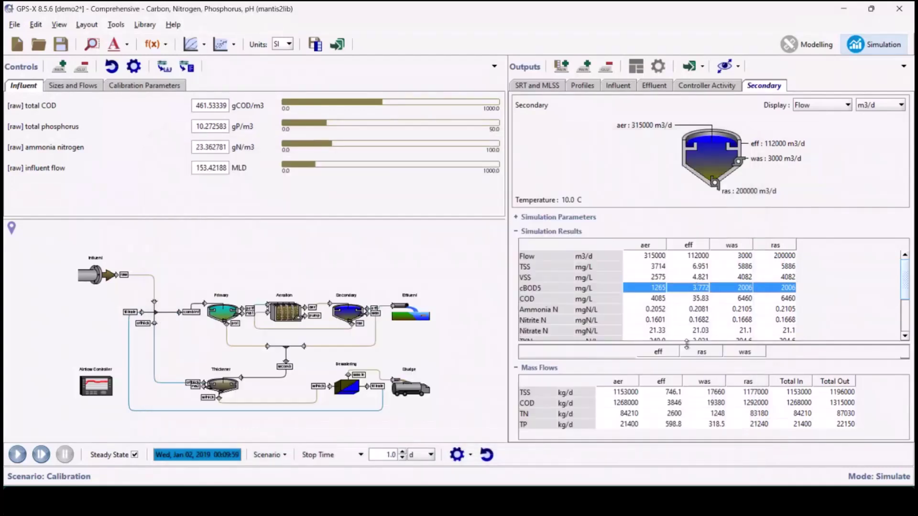
{"action": "left_click_drag", "start_coordinate": [687, 345], "coordinate": [691, 319]}
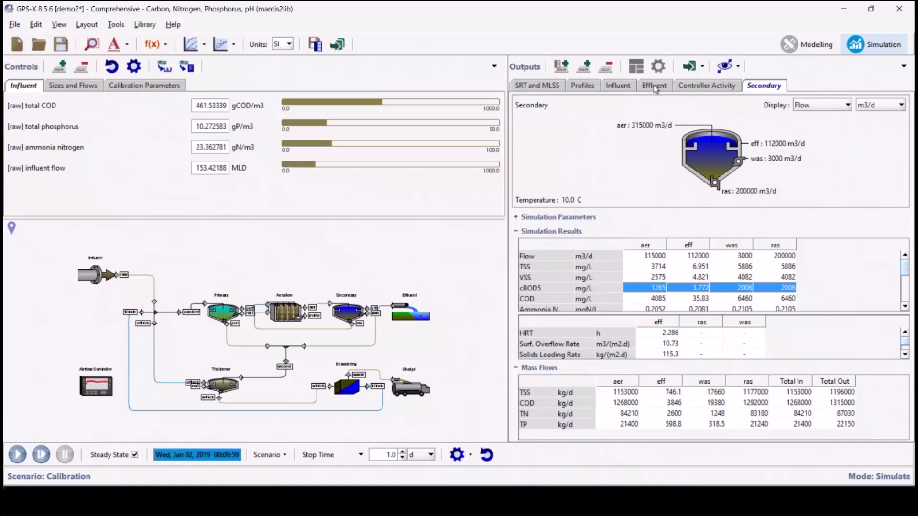
Step: Copy the DO Control graph from the Controller Activity outputs as an image into a blank Word document
{"action": "left_click", "coordinate": [689, 88]}
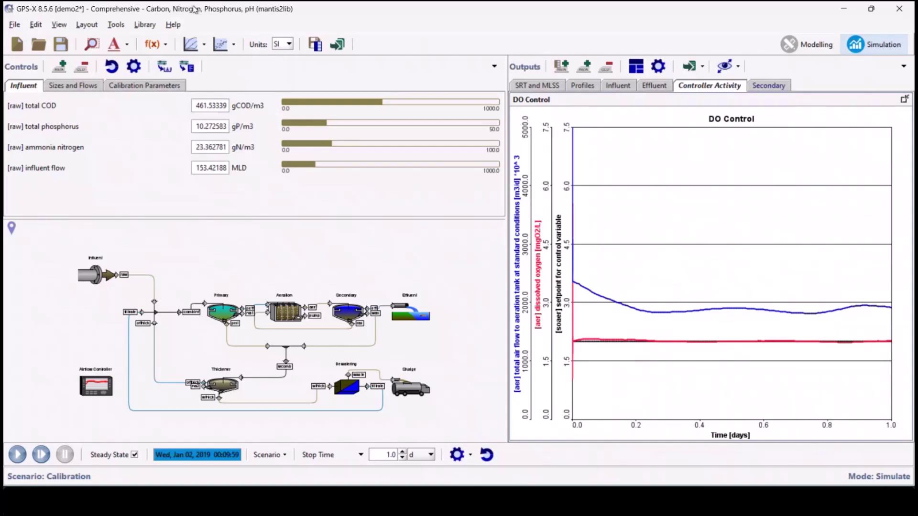
{"action": "right_click", "coordinate": [718, 232]}
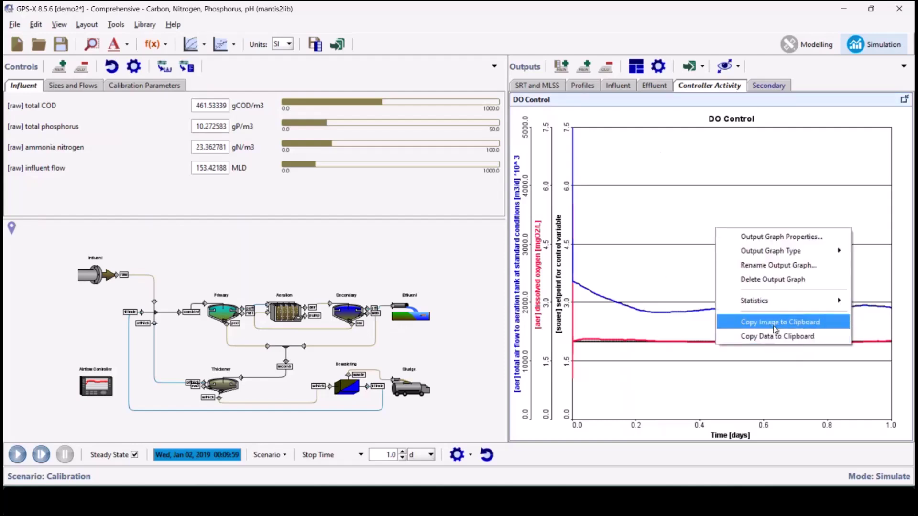
{"action": "left_click", "coordinate": [773, 325]}
{"action": "right_click", "coordinate": [715, 242]}
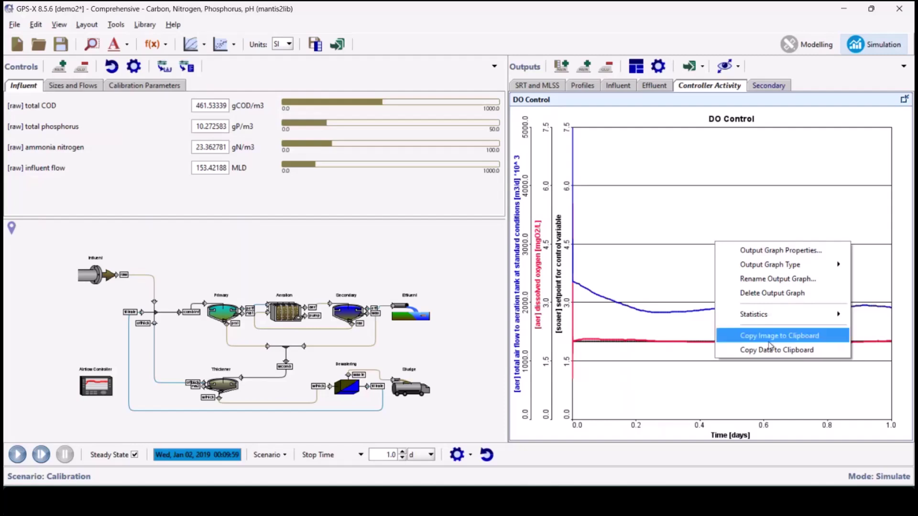
{"action": "left_click", "coordinate": [835, 341]}
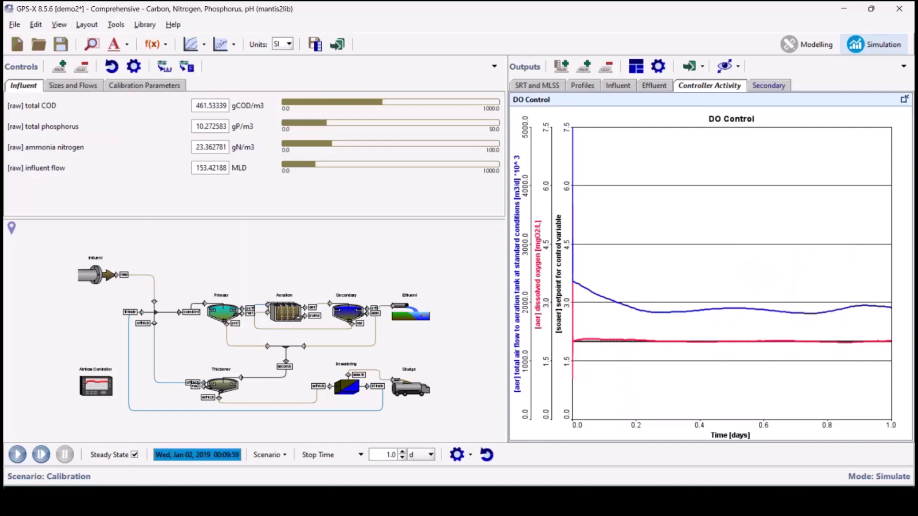
{"action": "key", "text": "alt+Tab"}
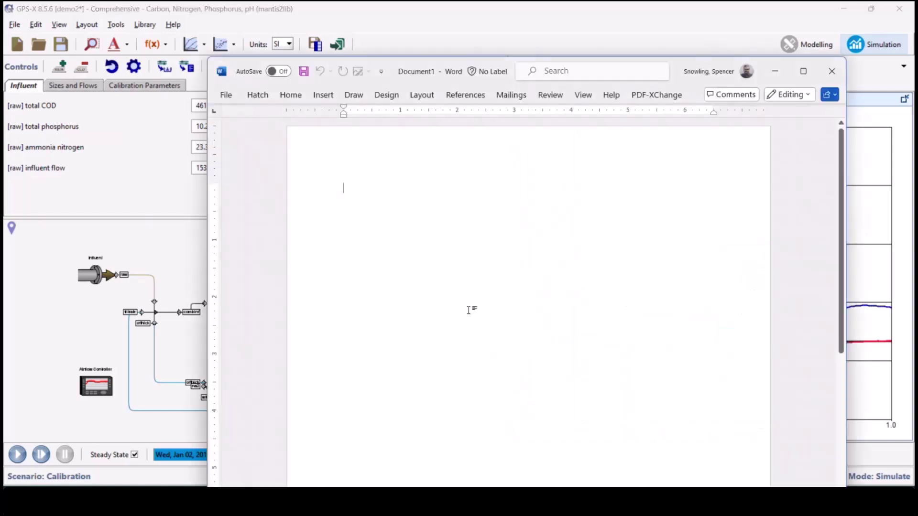
{"action": "key", "text": "ctrl+v"}
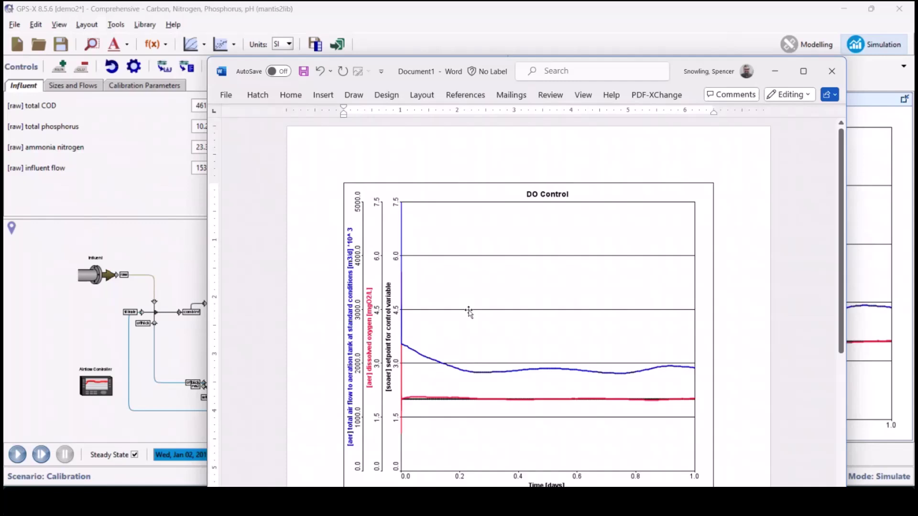
{"action": "scroll", "coordinate": [468, 311], "scroll_direction": "down", "scroll_amount": 3}
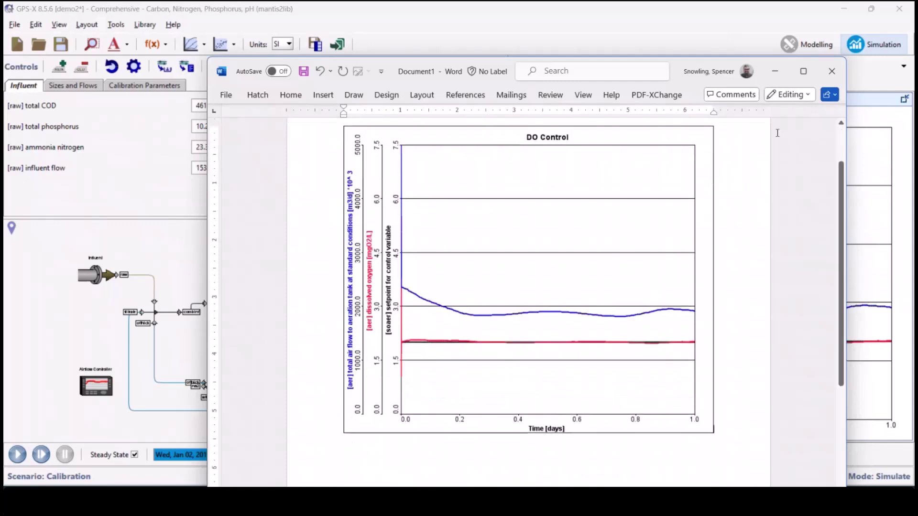
{"action": "left_click", "coordinate": [775, 72]}
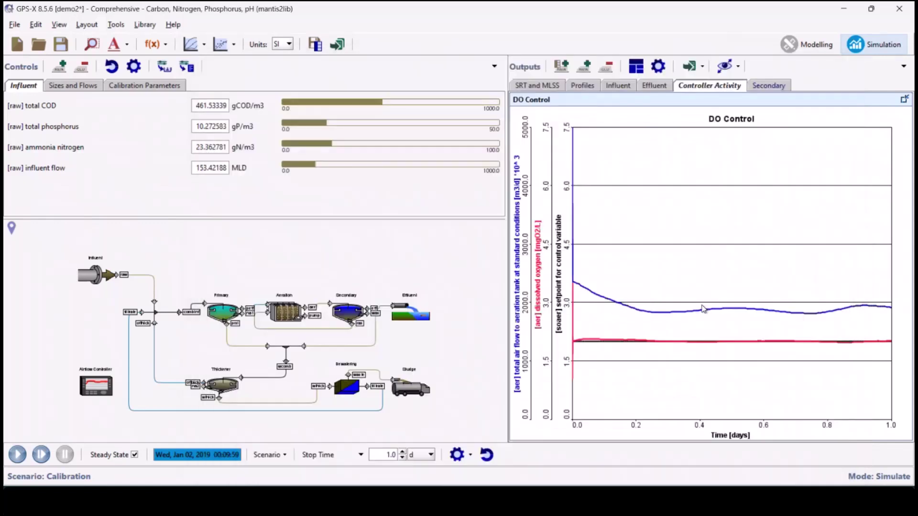
Step: Copy the DO Control graph's data into a new sheet of the Excel workbook and look through the pasted rows
{"action": "right_click", "coordinate": [690, 232]}
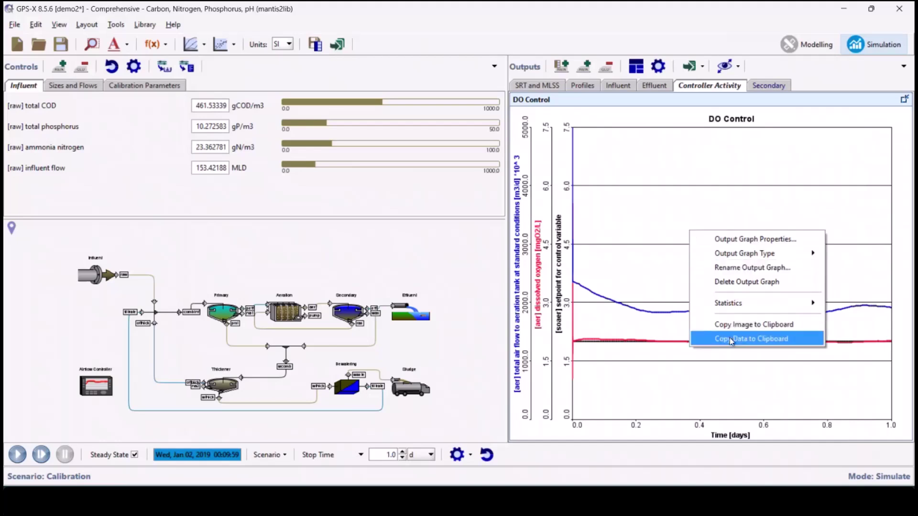
{"action": "left_click", "coordinate": [813, 344]}
{"action": "key", "text": "alt+Tab"}
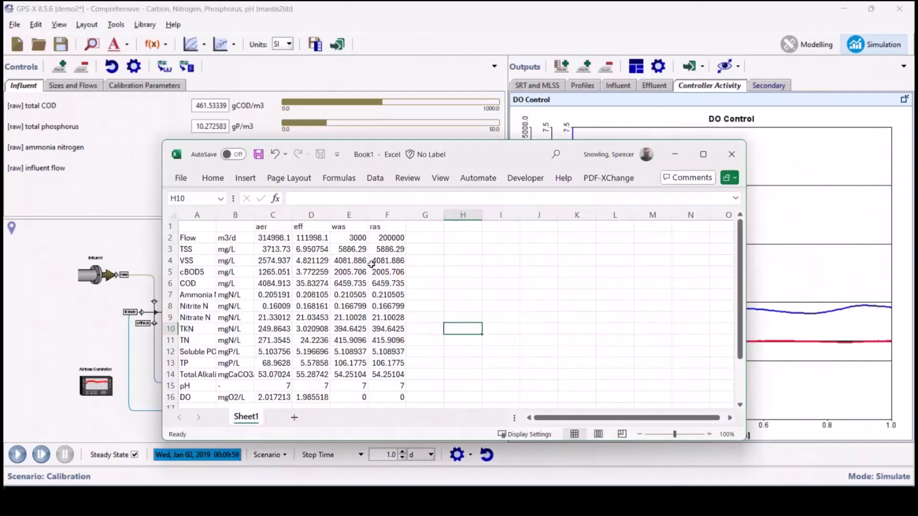
{"action": "left_click", "coordinate": [334, 418]}
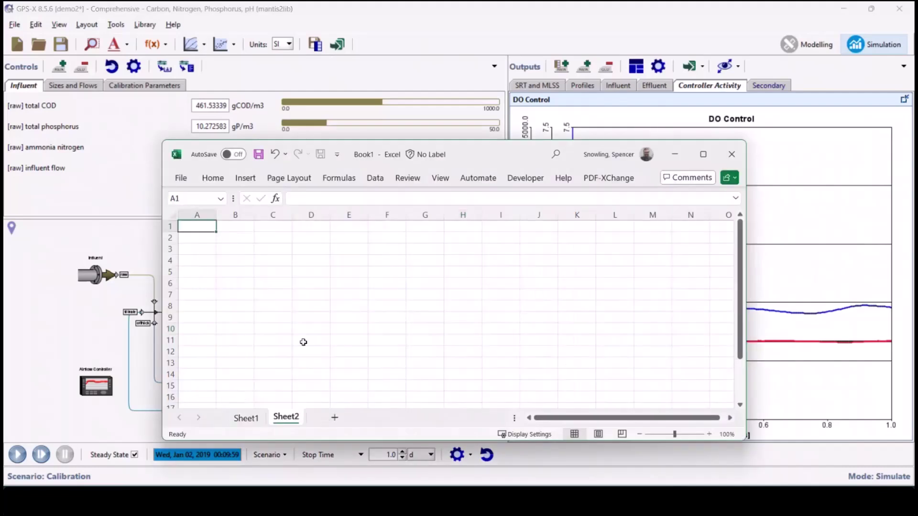
{"action": "key", "text": "ctrl+v"}
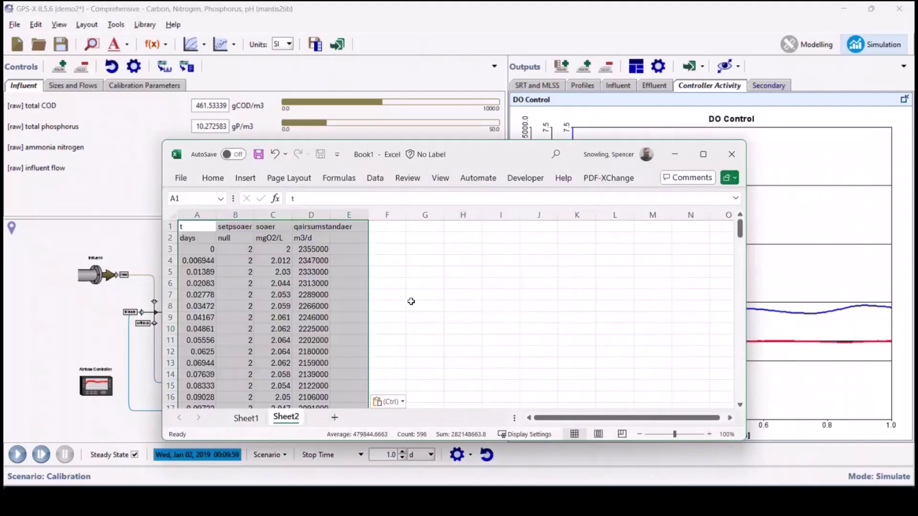
{"action": "left_click", "coordinate": [412, 303]}
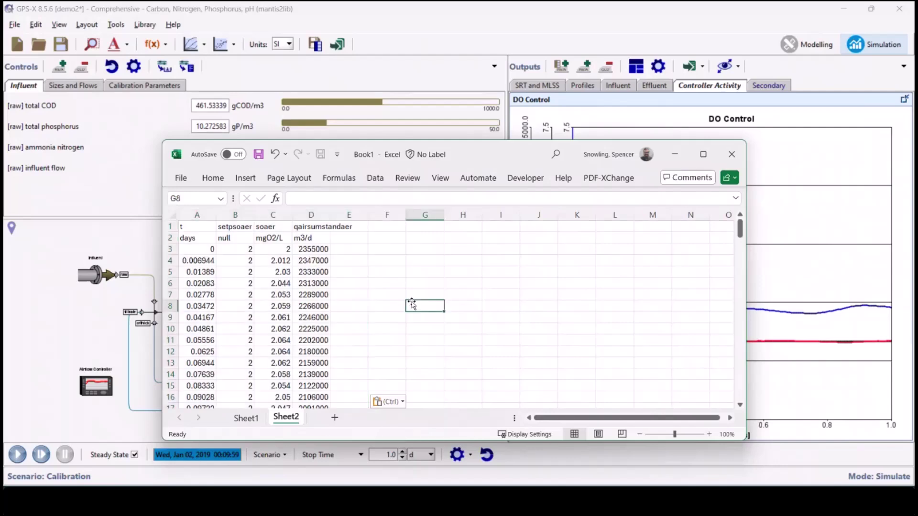
{"action": "scroll", "coordinate": [412, 303], "scroll_direction": "down", "scroll_amount": 20}
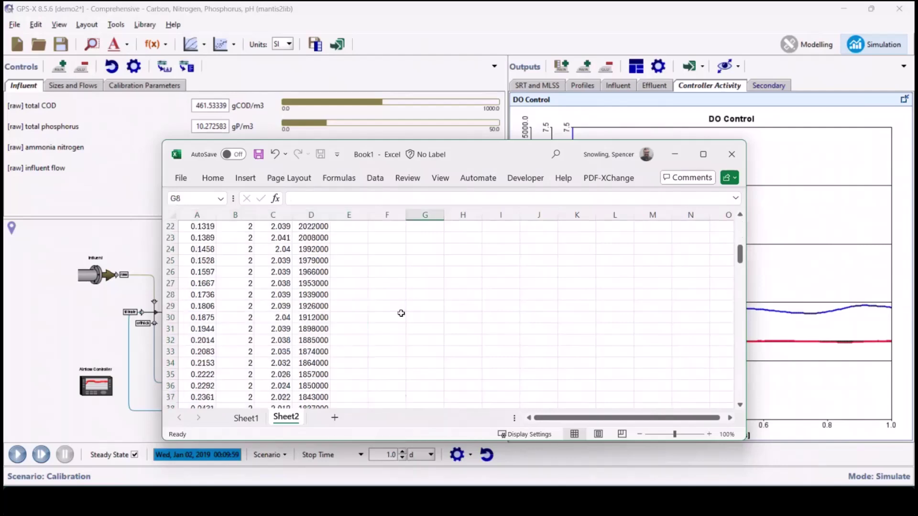
{"action": "scroll", "coordinate": [404, 329], "scroll_direction": "up", "scroll_amount": 4}
{"action": "scroll", "coordinate": [404, 328], "scroll_direction": "up", "scroll_amount": 20}
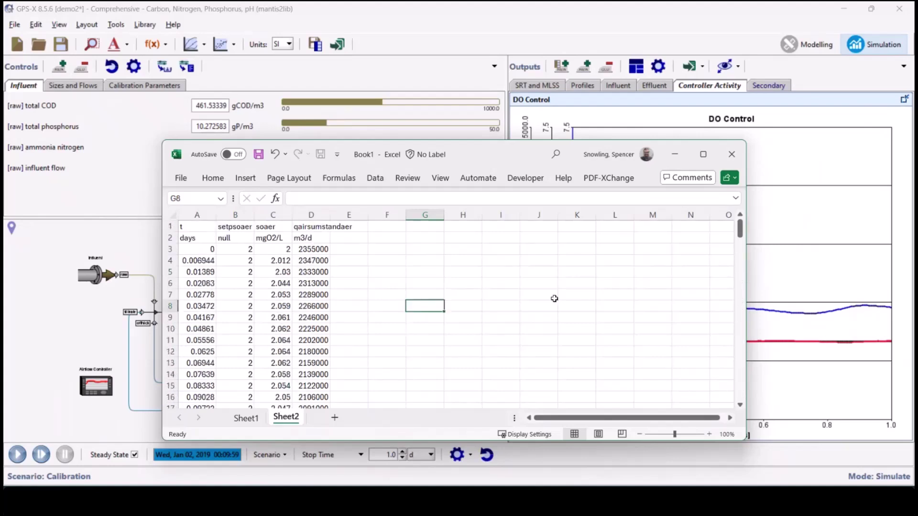
{"action": "left_click", "coordinate": [682, 153]}
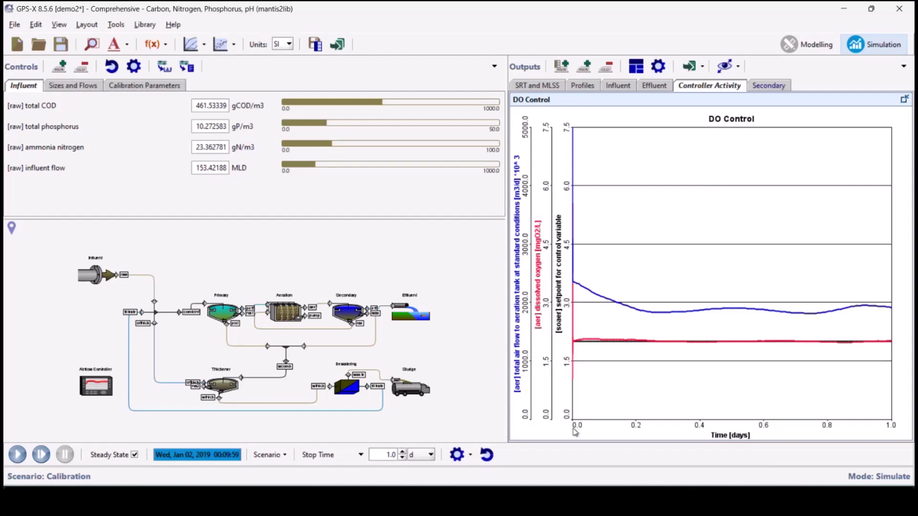
Step: Switch the DO Control graph's time axis to h and back to days
{"action": "left_click", "coordinate": [741, 436]}
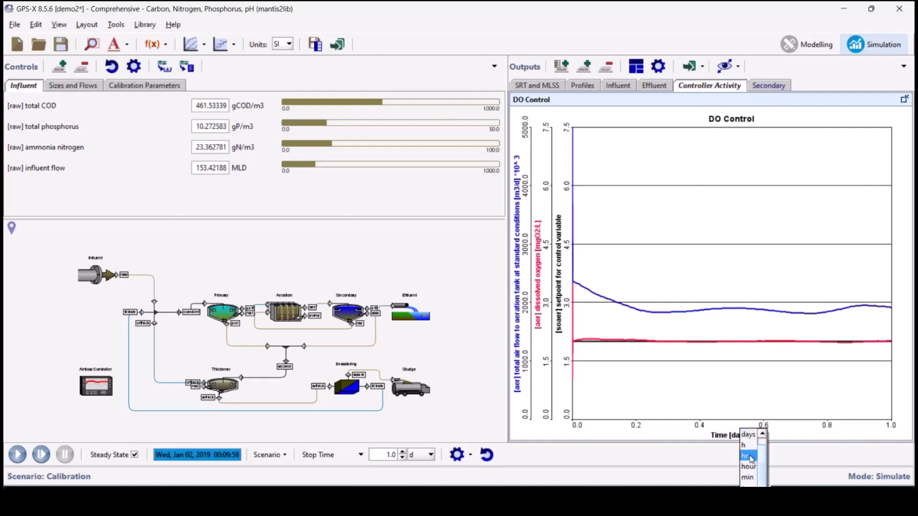
{"action": "left_click", "coordinate": [752, 452]}
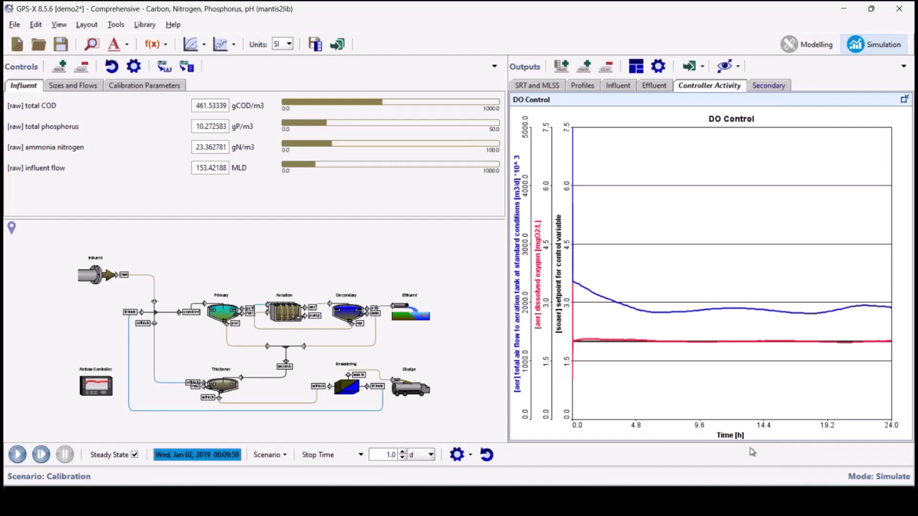
{"action": "left_click", "coordinate": [740, 436]}
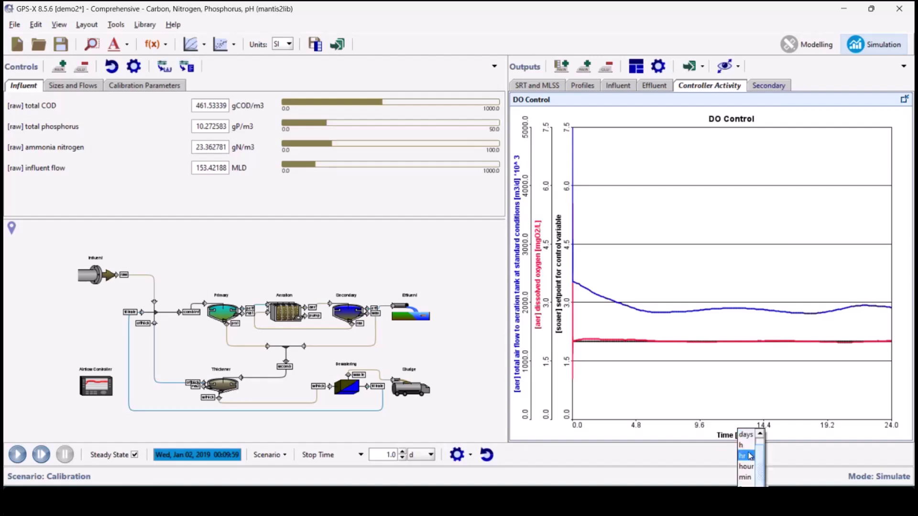
{"action": "left_click", "coordinate": [747, 435]}
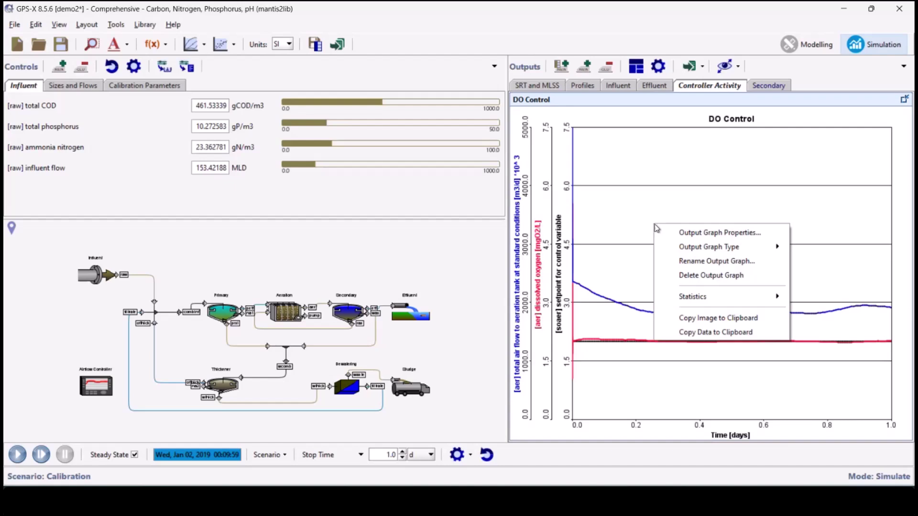
Step: Examine the DO Control graph's output properties and the dissolved oxygen unit options, closing them with the changes cancelled
{"action": "left_click", "coordinate": [730, 236]}
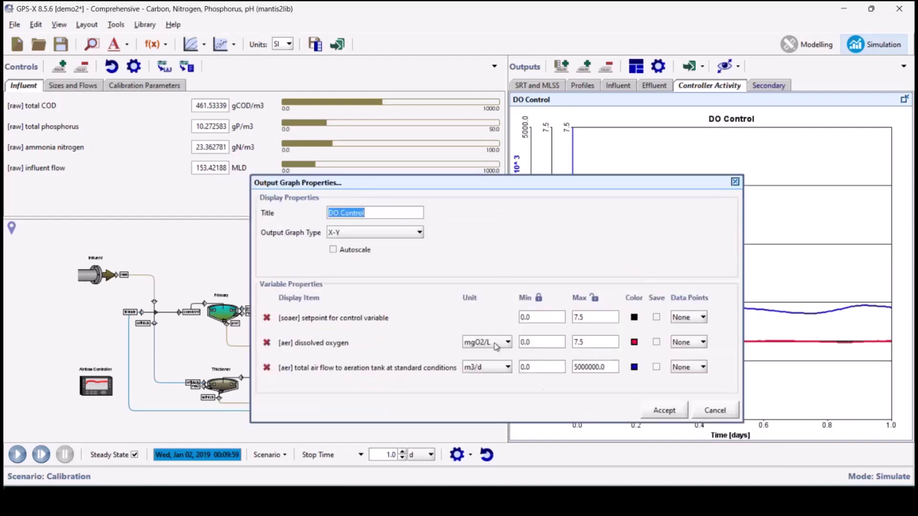
{"action": "left_click", "coordinate": [469, 344]}
{"action": "left_click", "coordinate": [530, 343]}
{"action": "left_click", "coordinate": [730, 417]}
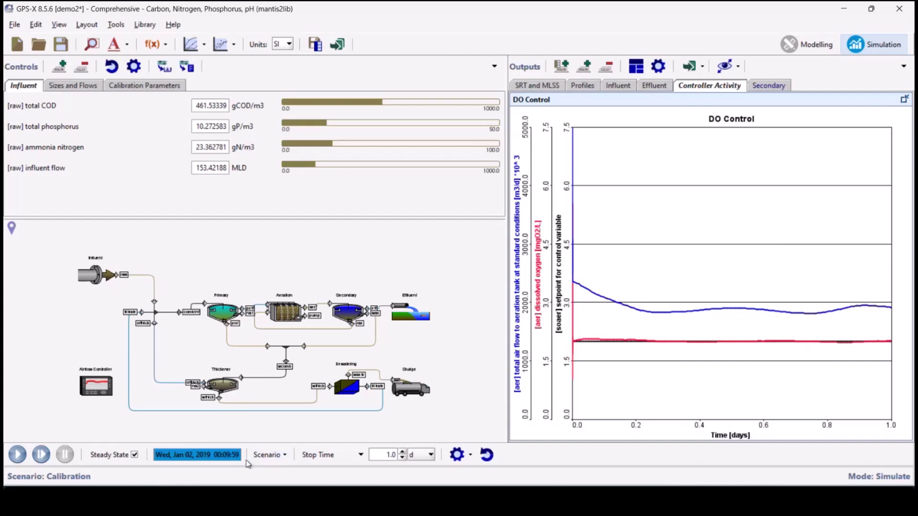
Step: Select the Steady State scenario and run its simulation with a stop time of 0.0 d
{"action": "left_click", "coordinate": [264, 455]}
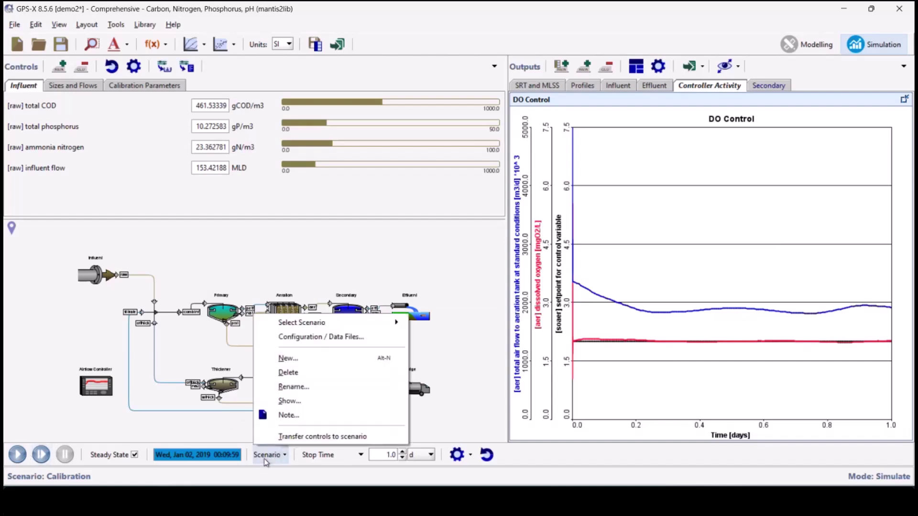
{"action": "mouse_move", "coordinate": [382, 323]}
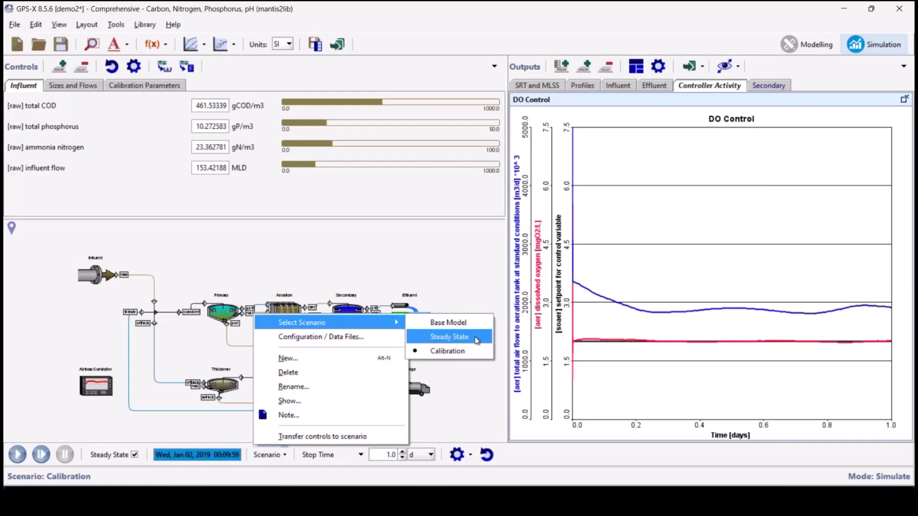
{"action": "left_click", "coordinate": [473, 338]}
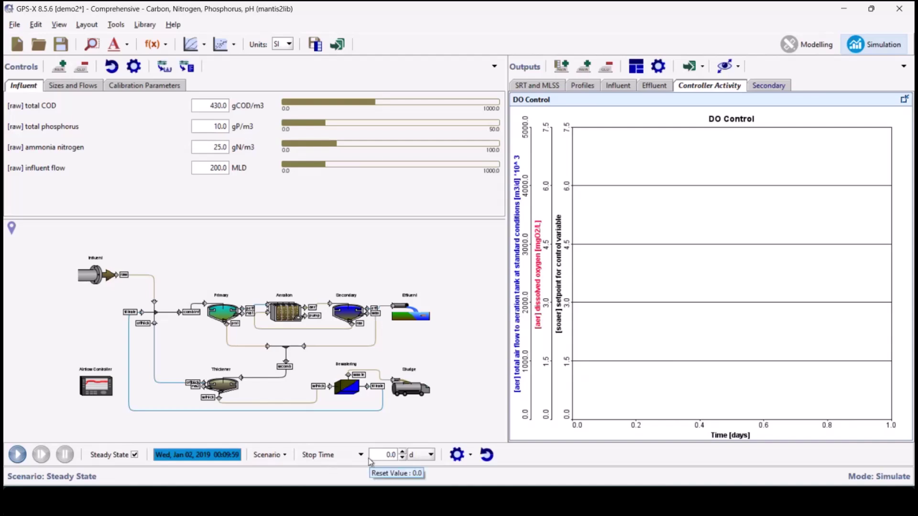
{"action": "left_click", "coordinate": [18, 455]}
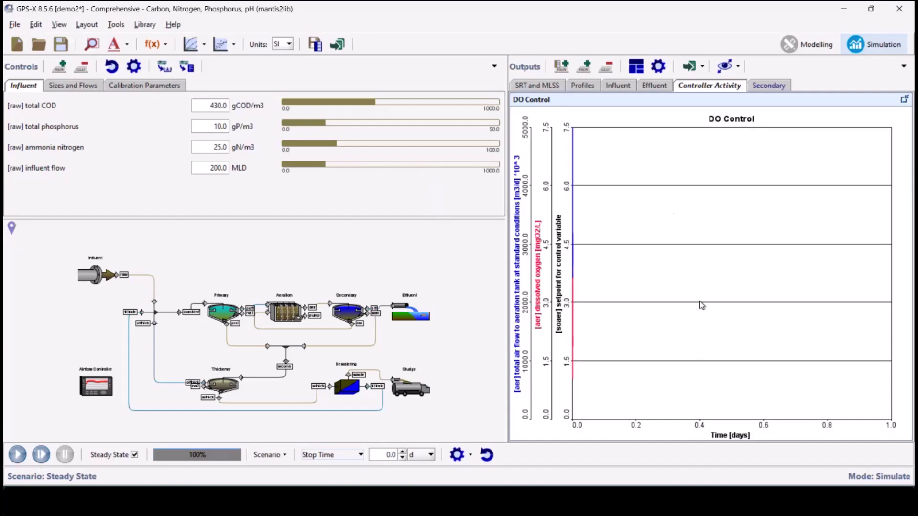
Step: Rerun the Steady State simulation with the Profiles graphs tiled, and enlarge the Nitrate Nitrogen graph
{"action": "left_click", "coordinate": [580, 86]}
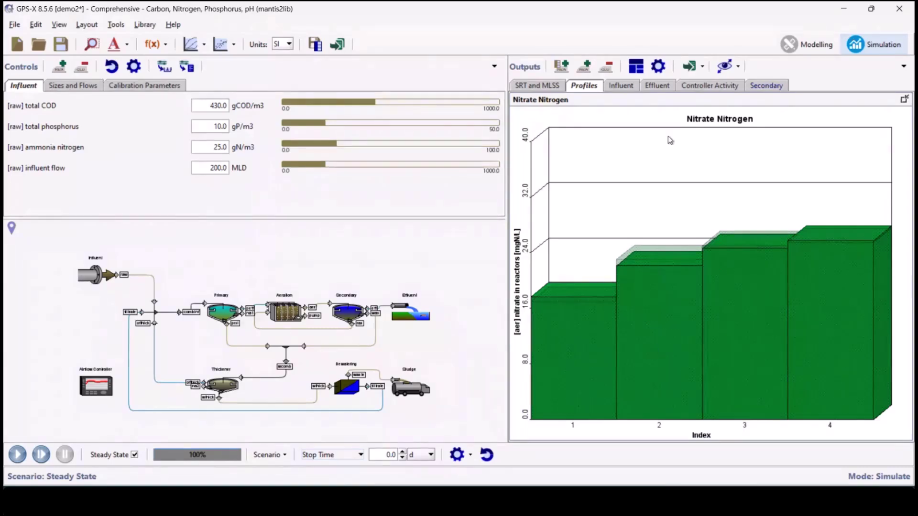
{"action": "left_click", "coordinate": [636, 66]}
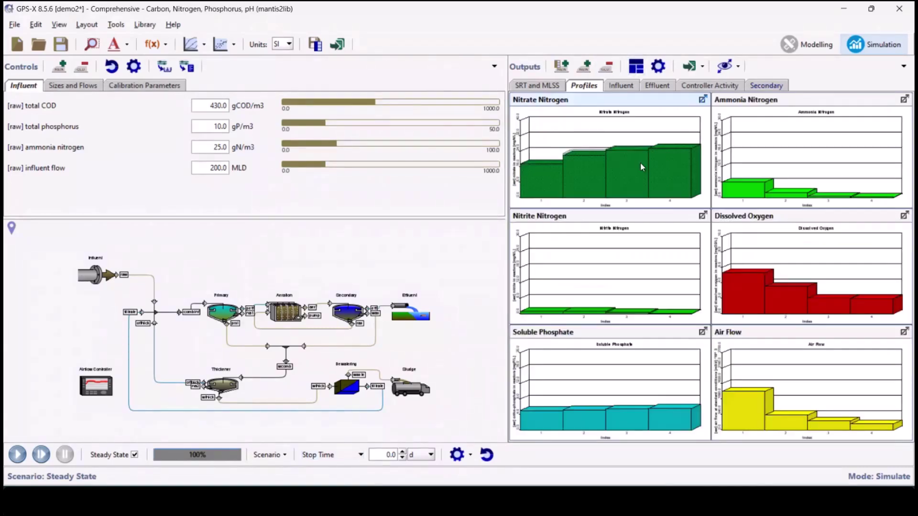
{"action": "left_click", "coordinate": [20, 451]}
{"action": "left_click", "coordinate": [704, 99]}
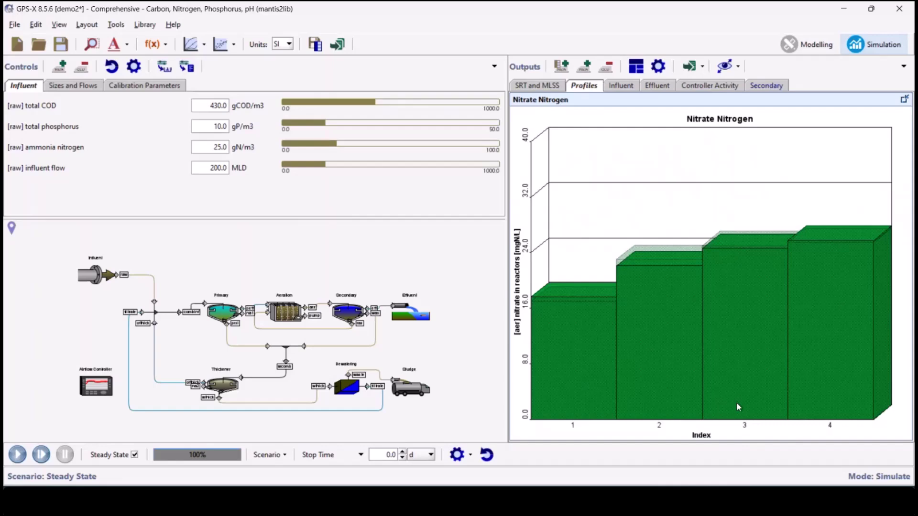
Step: View the Steady State scenario's demo2.xls data file in Excel, minimize the workbook, and close the scenario configuration without changes
{"action": "left_click", "coordinate": [268, 454]}
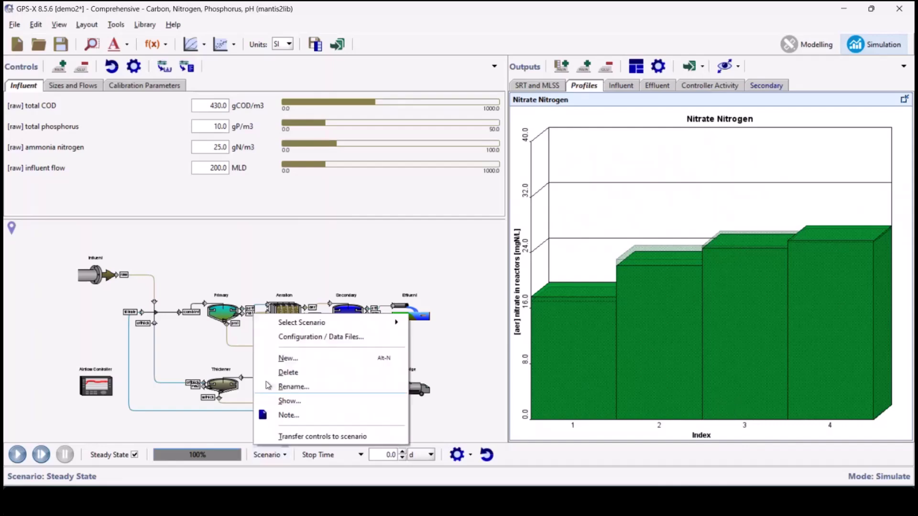
{"action": "left_click", "coordinate": [302, 338]}
{"action": "left_click", "coordinate": [382, 244]}
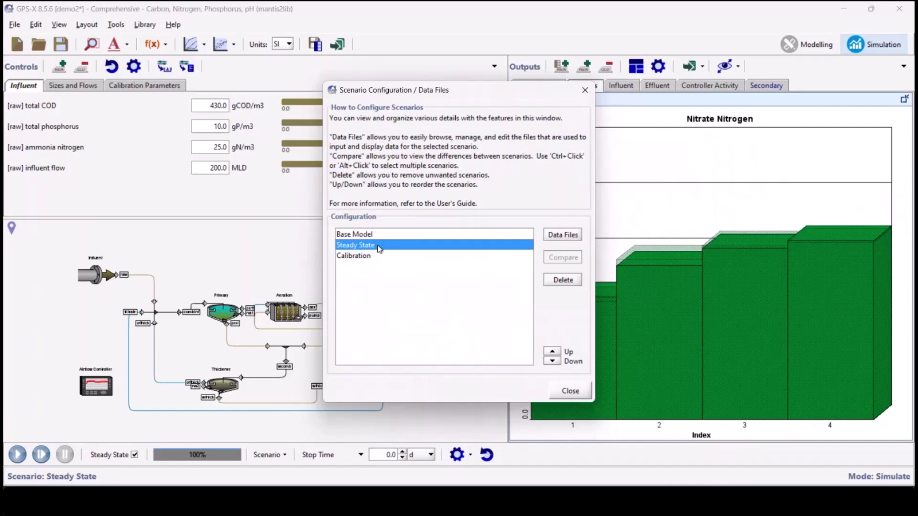
{"action": "left_click", "coordinate": [548, 235]}
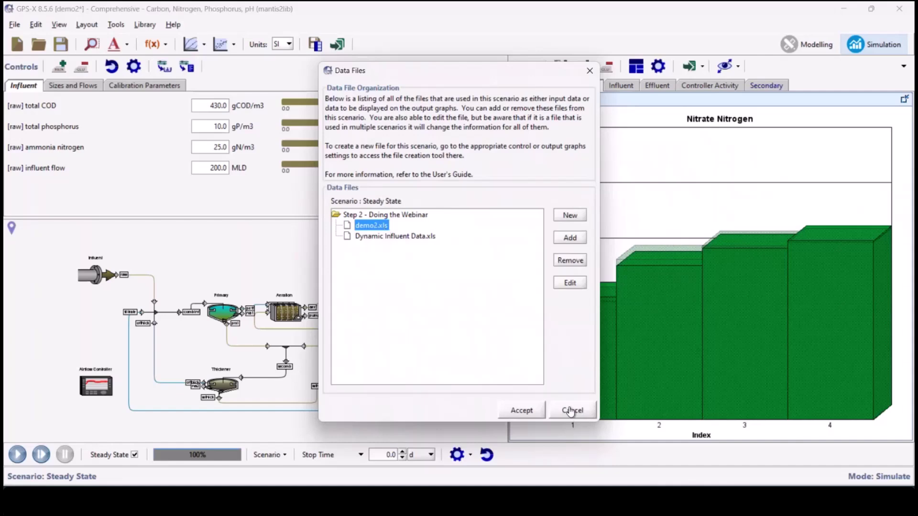
{"action": "left_click", "coordinate": [583, 284]}
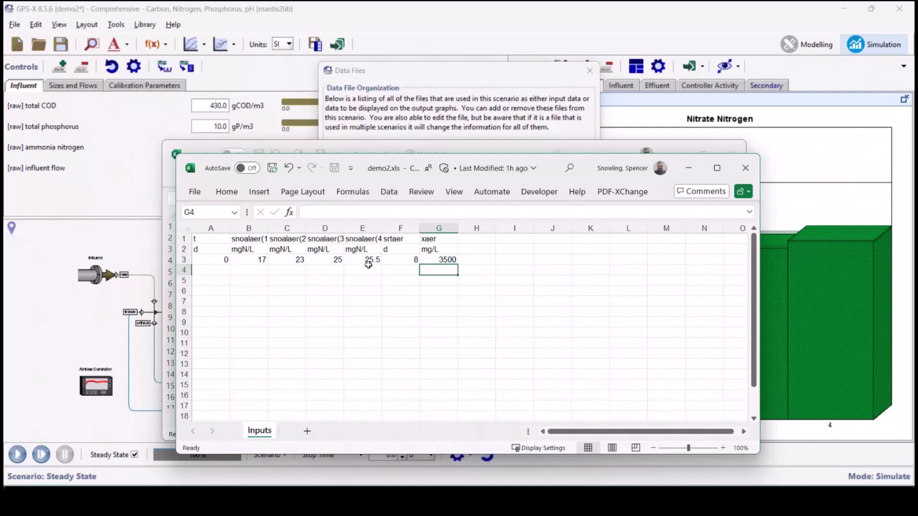
{"action": "left_click", "coordinate": [689, 168]}
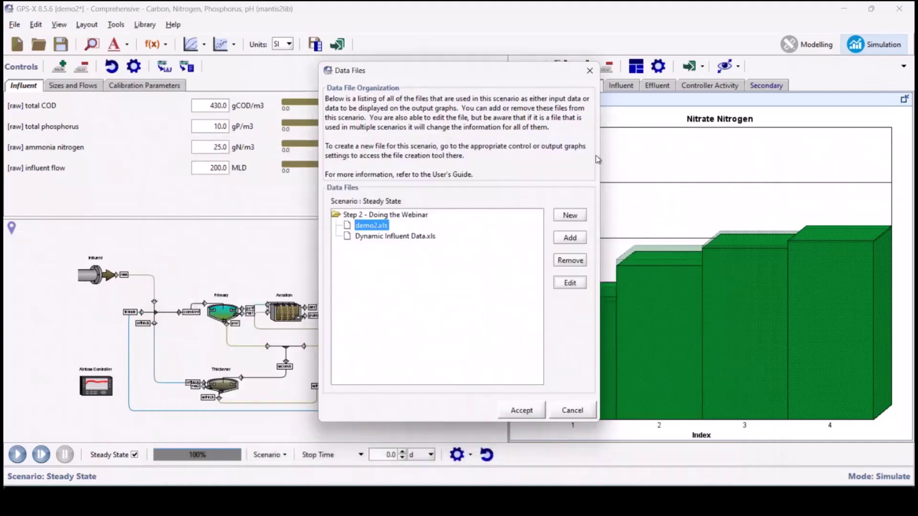
{"action": "left_click", "coordinate": [557, 412]}
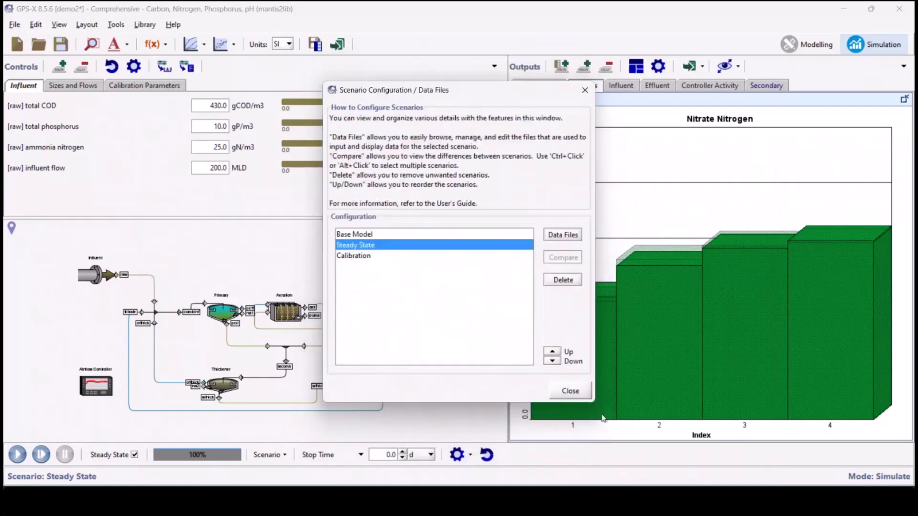
{"action": "left_click", "coordinate": [571, 390]}
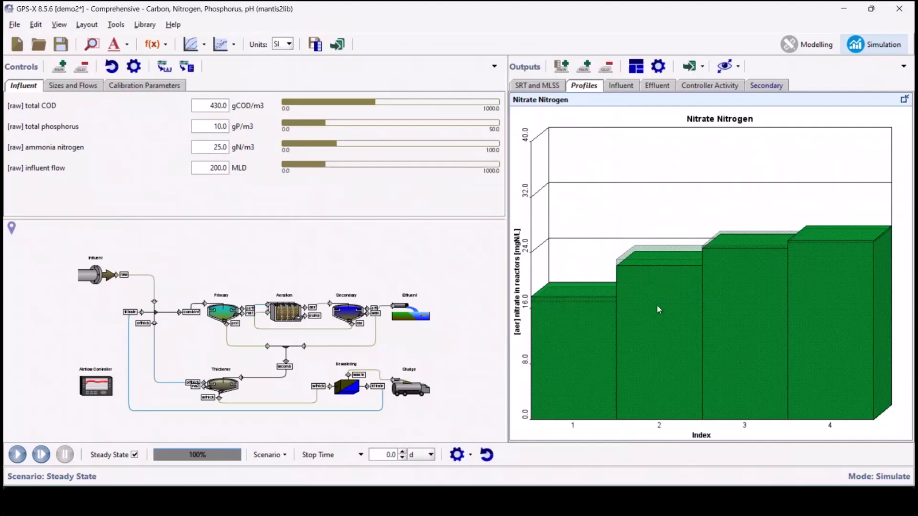
Step: Set the liquid temperature calibration parameter to 18.0 C and run the steady-state simulation
{"action": "left_click", "coordinate": [165, 88]}
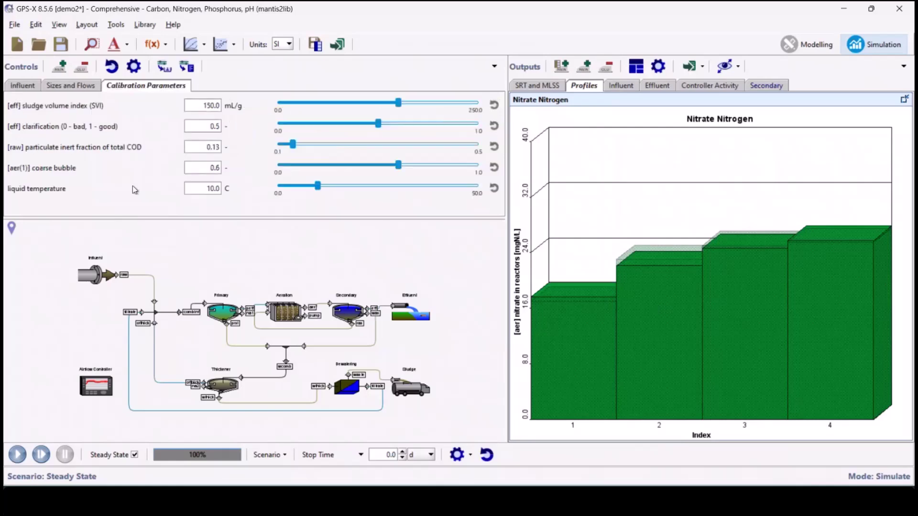
{"action": "double_click", "coordinate": [208, 189]}
{"action": "type", "text": "18.0"}
{"action": "key", "text": "Return"}
{"action": "left_click", "coordinate": [18, 454]}
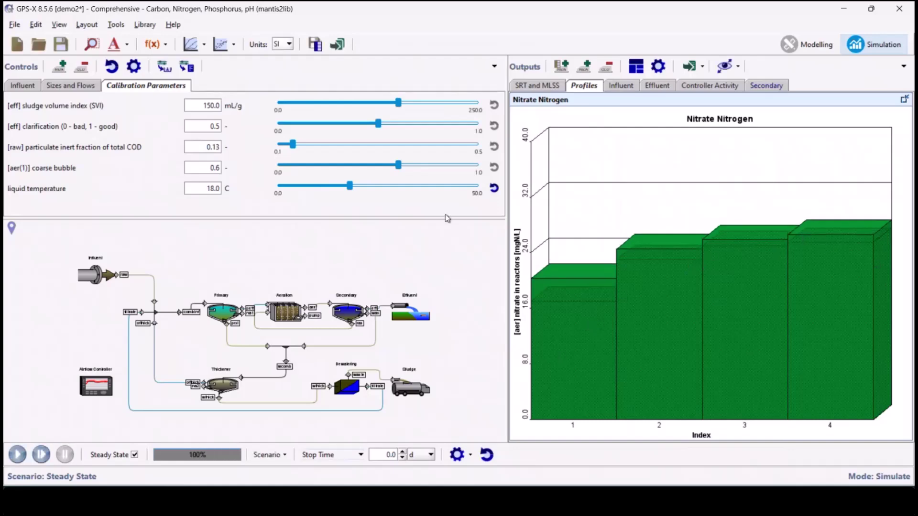
Step: Run the simulation with a liquid temperature of 15 C, and rerun it with the temperature reset to its scenario value
{"action": "left_click_drag", "start_coordinate": [206, 188], "coordinate": [247, 194]}
{"action": "type", "text": "15"}
{"action": "key", "text": "Return"}
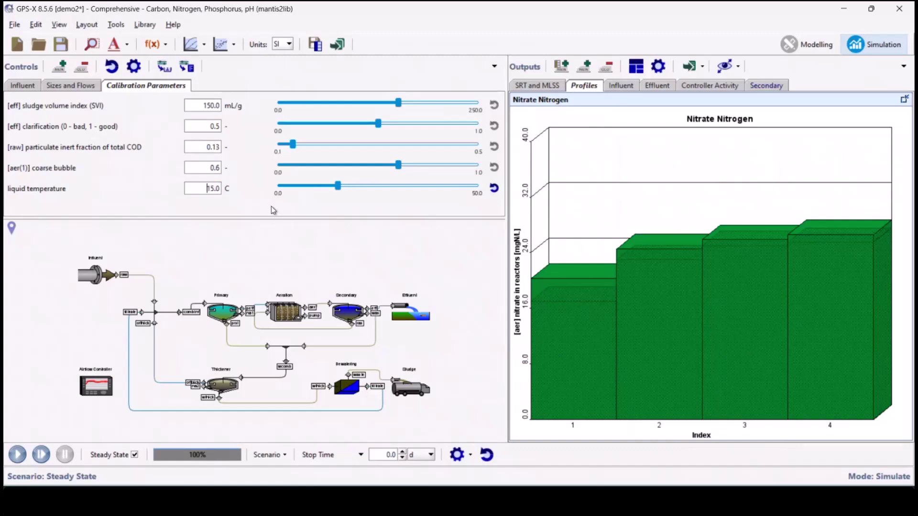
{"action": "left_click", "coordinate": [18, 455]}
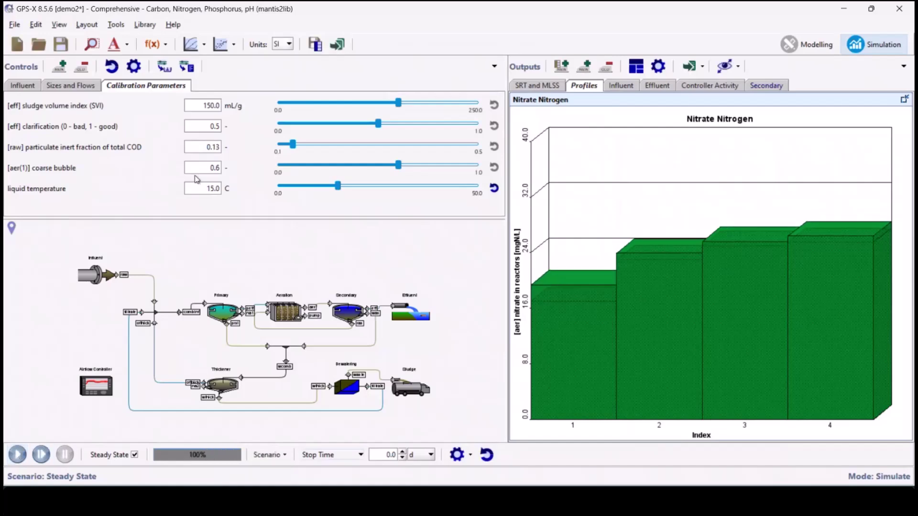
{"action": "left_click", "coordinate": [493, 188]}
{"action": "left_click", "coordinate": [18, 456]}
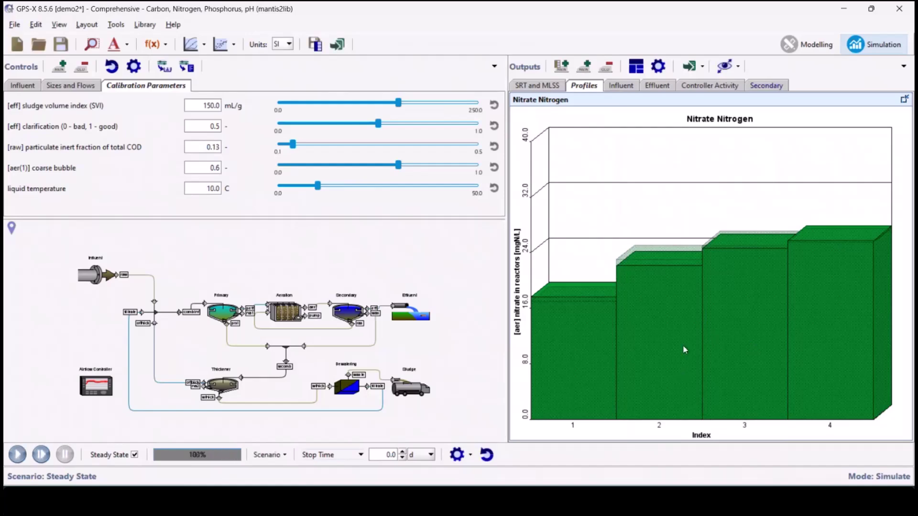
Step: Compare the SRT and MLSS outputs with the srtaer and xaer entries in the demo2.xls workbook, and minimize the workbook
{"action": "left_click", "coordinate": [620, 86]}
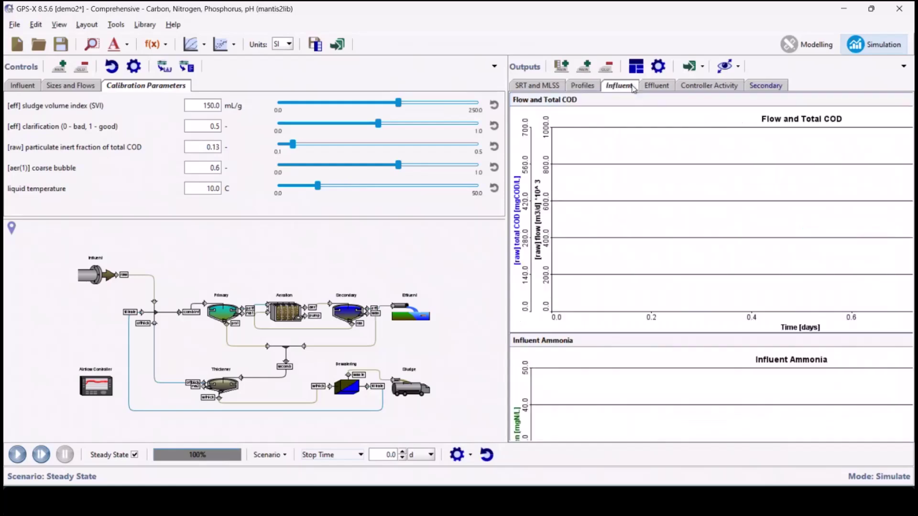
{"action": "left_click", "coordinate": [583, 90]}
{"action": "left_click", "coordinate": [552, 93]}
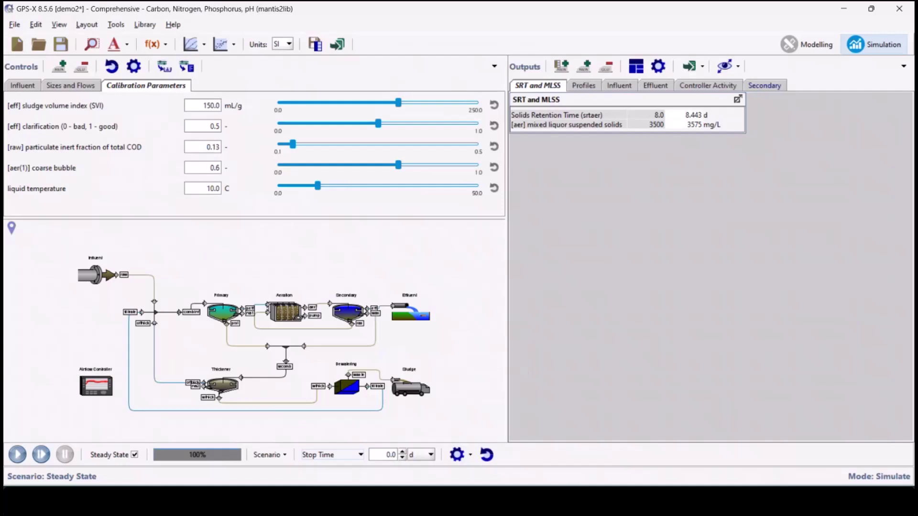
{"action": "mouse_move", "coordinate": [569, 483]}
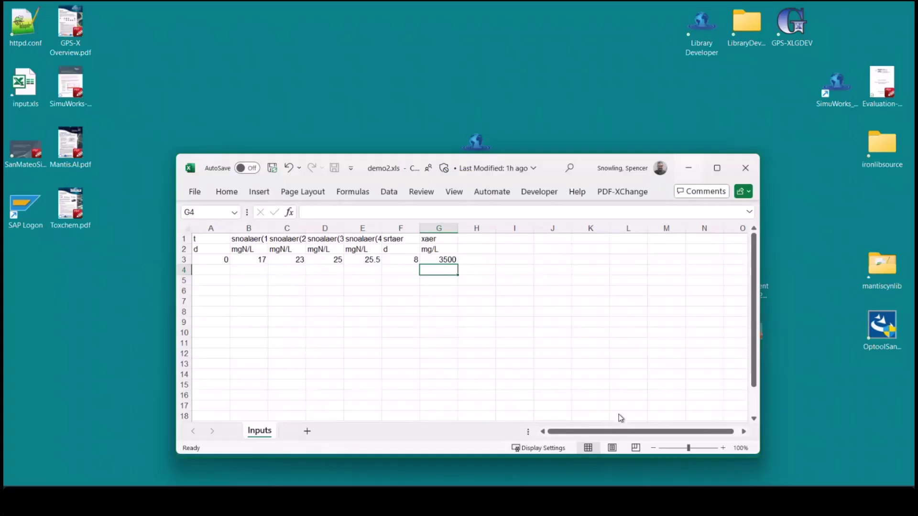
{"action": "left_click", "coordinate": [621, 419]}
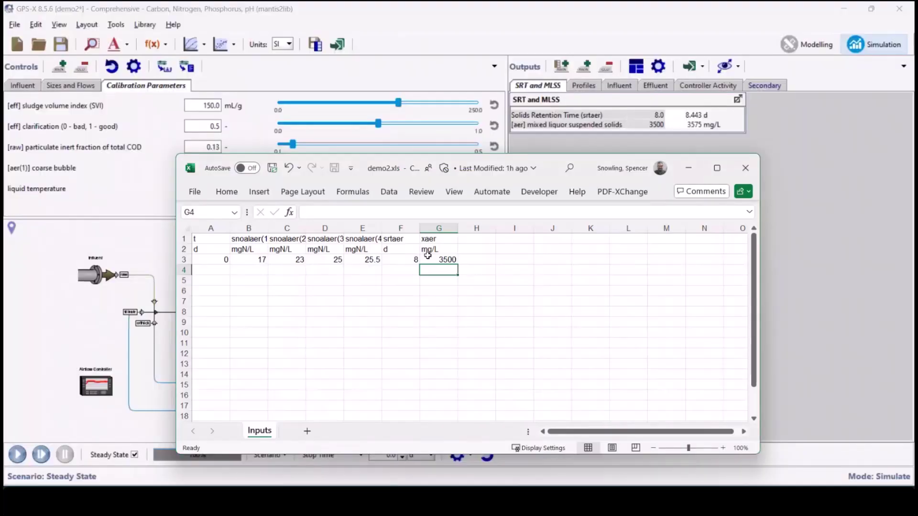
{"action": "left_click", "coordinate": [395, 260]}
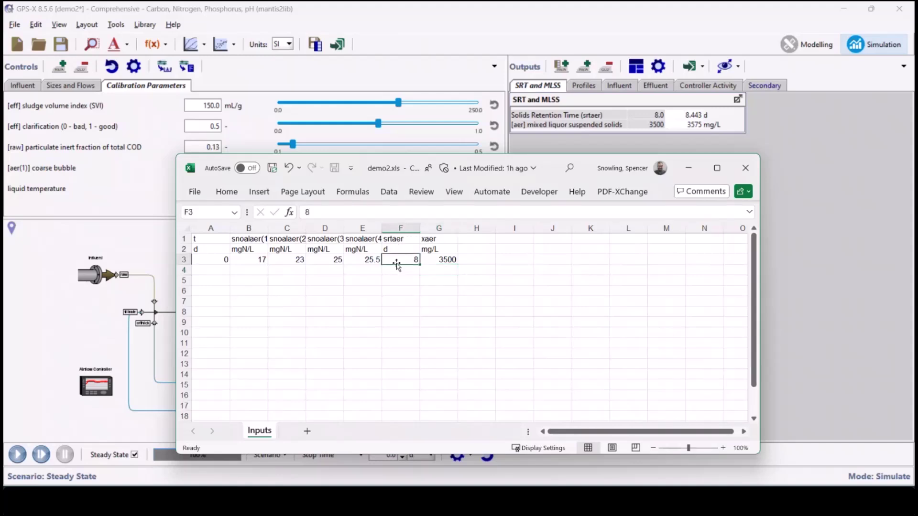
{"action": "left_click", "coordinate": [436, 259]}
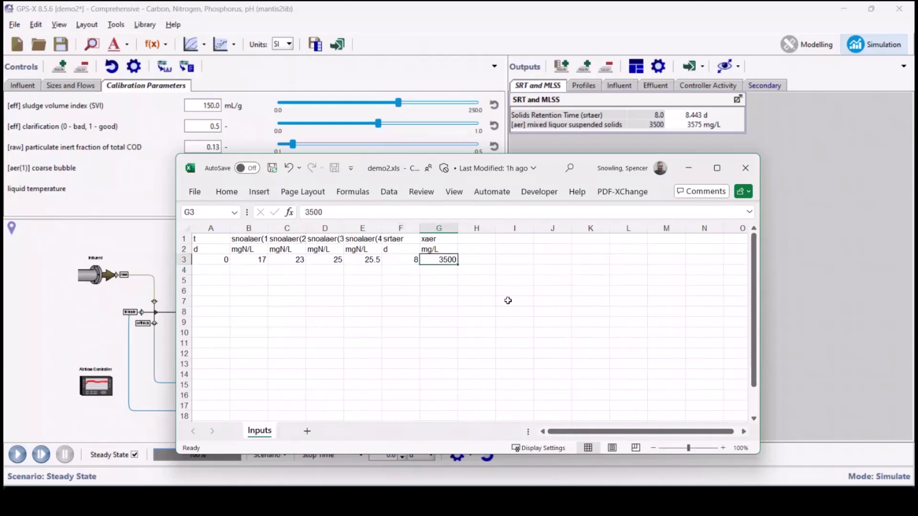
{"action": "left_click", "coordinate": [692, 170]}
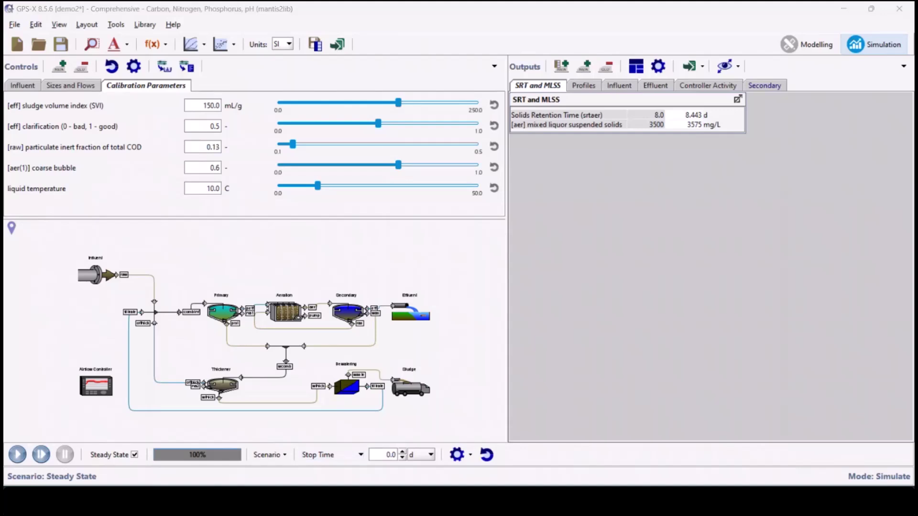